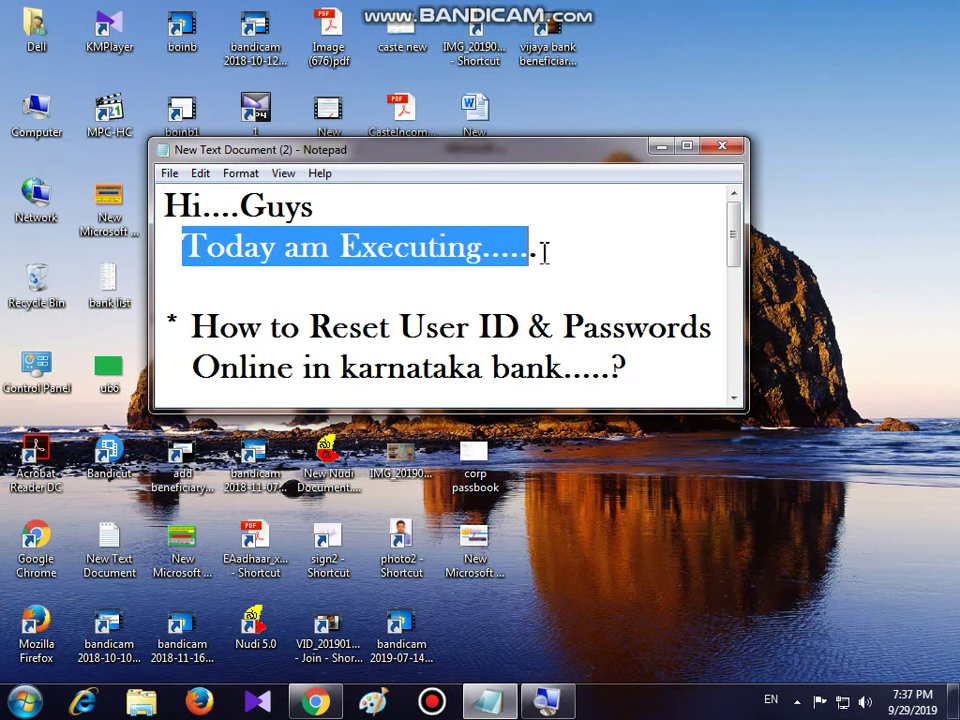
- Highlight the title lines of the 'How to Reset User ID & Passwords' note, then clear the selection
left_click_drag(188, 327, 716, 328)
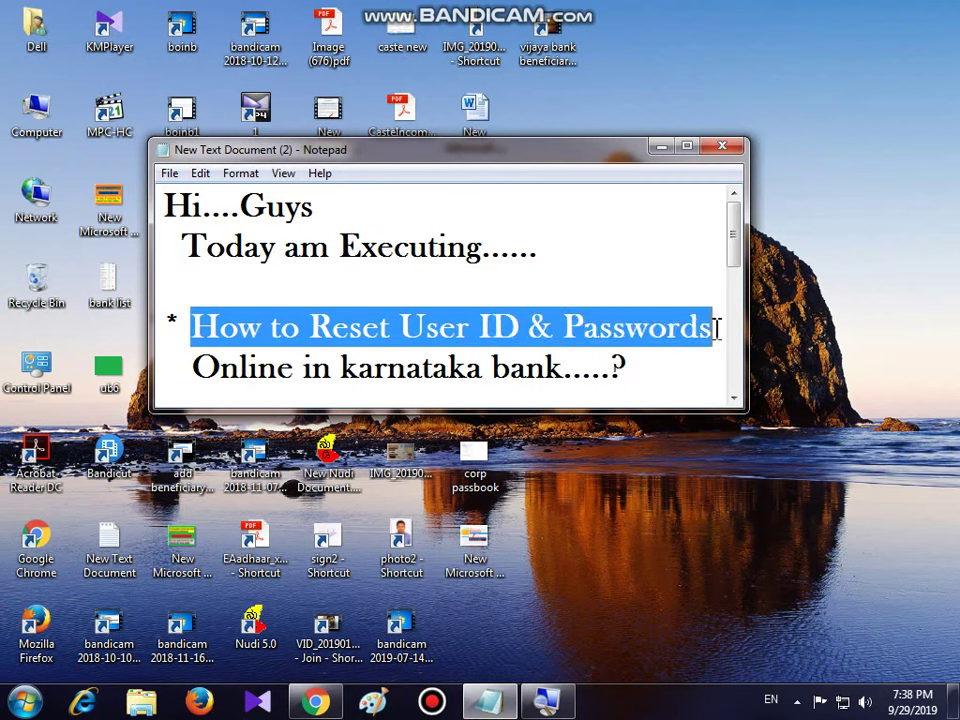
left_click_drag(192, 367, 634, 372)
left_click(632, 371)
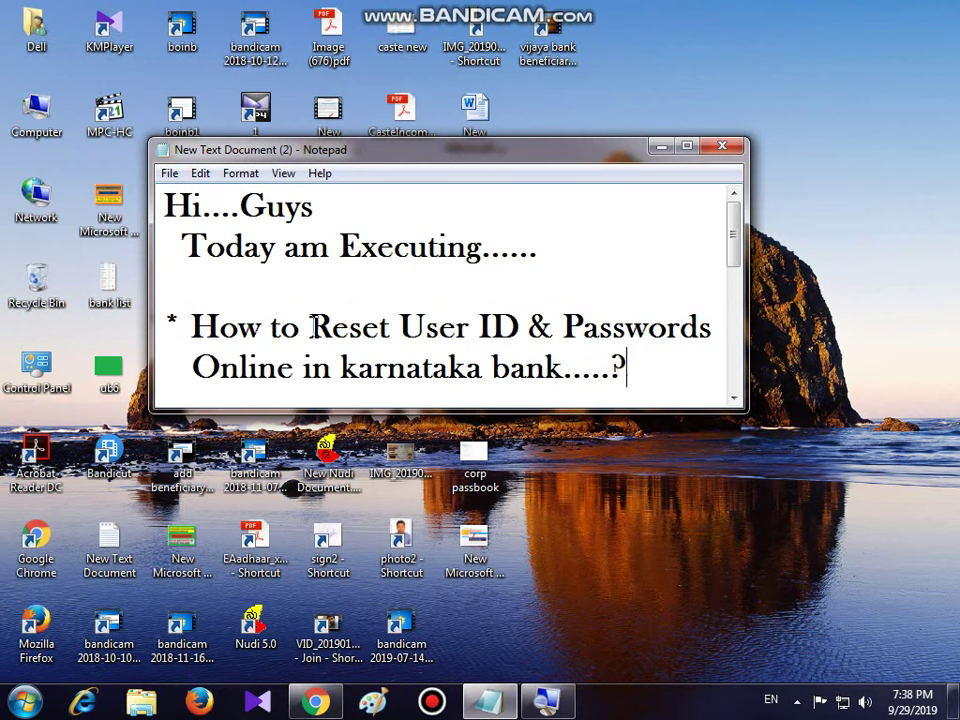
left_click_drag(312, 327, 715, 330)
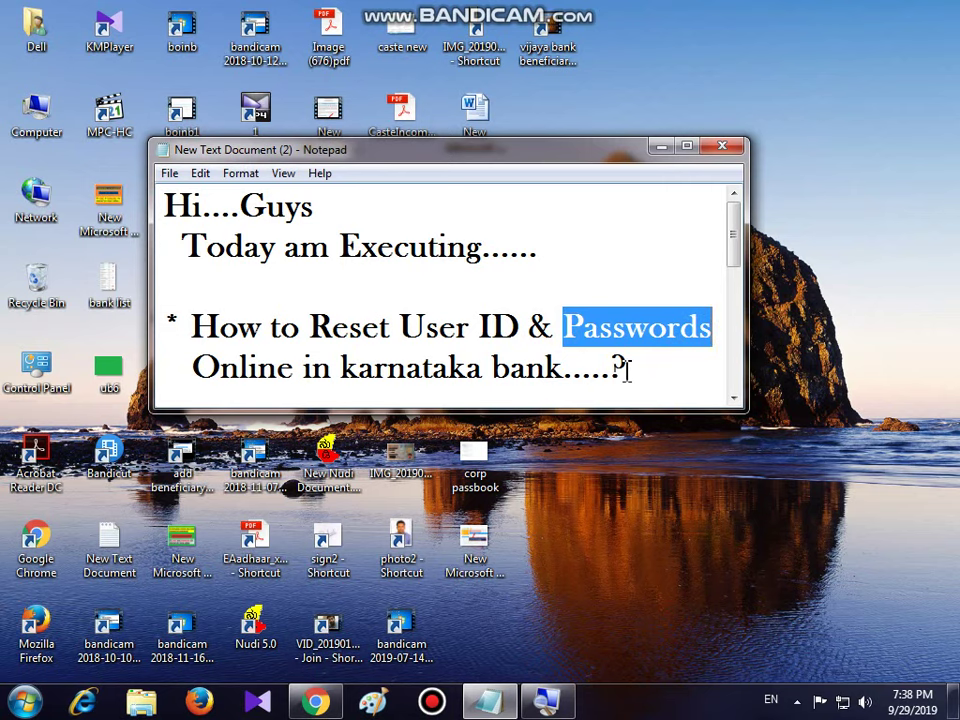
left_click(624, 369)
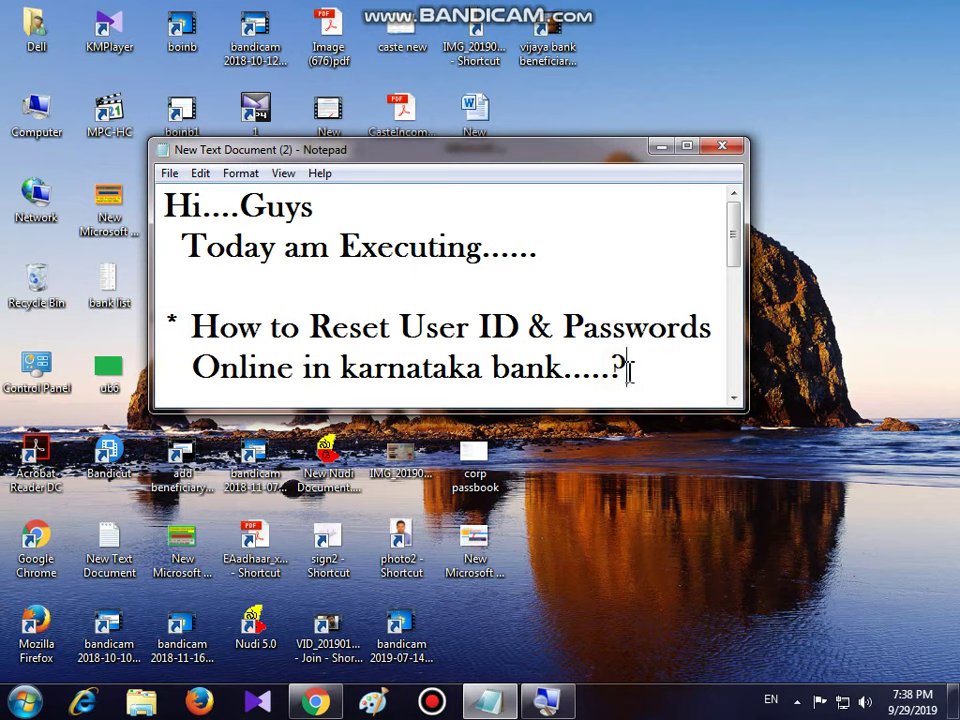
- Minimize the notes, Google 'karanataka bank' and open the karnatakabank.com result
left_click(661, 147)
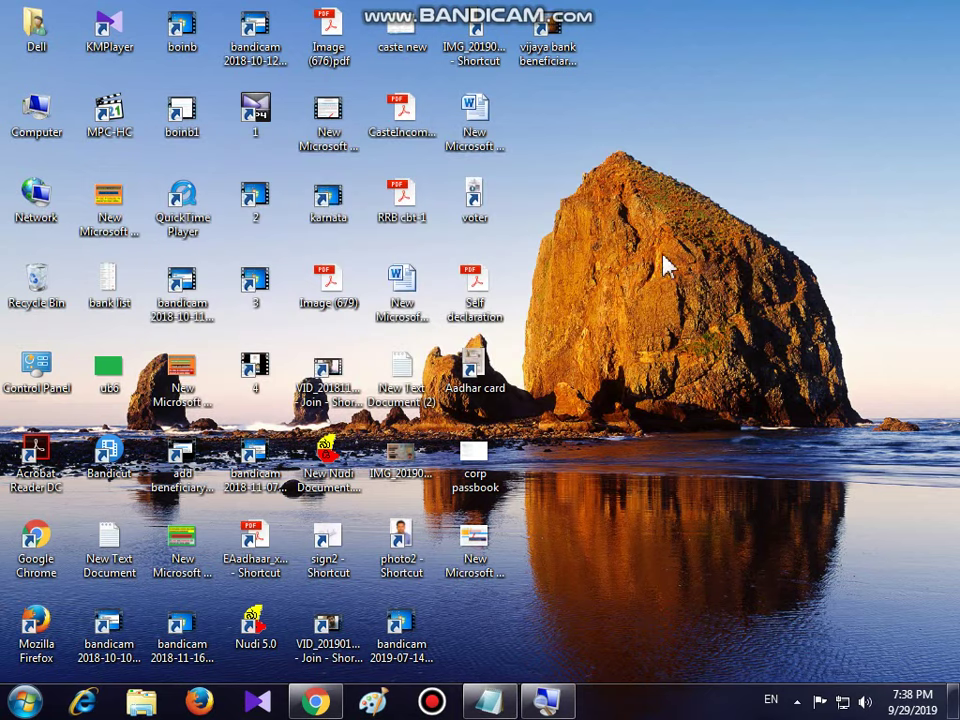
left_click(316, 700)
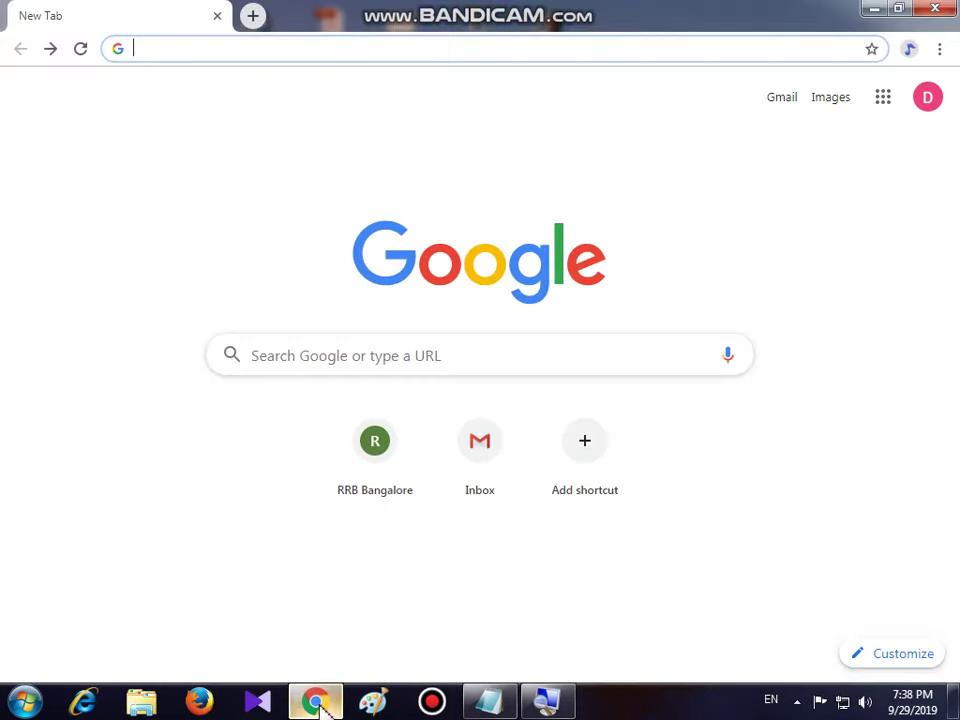
left_click(277, 347)
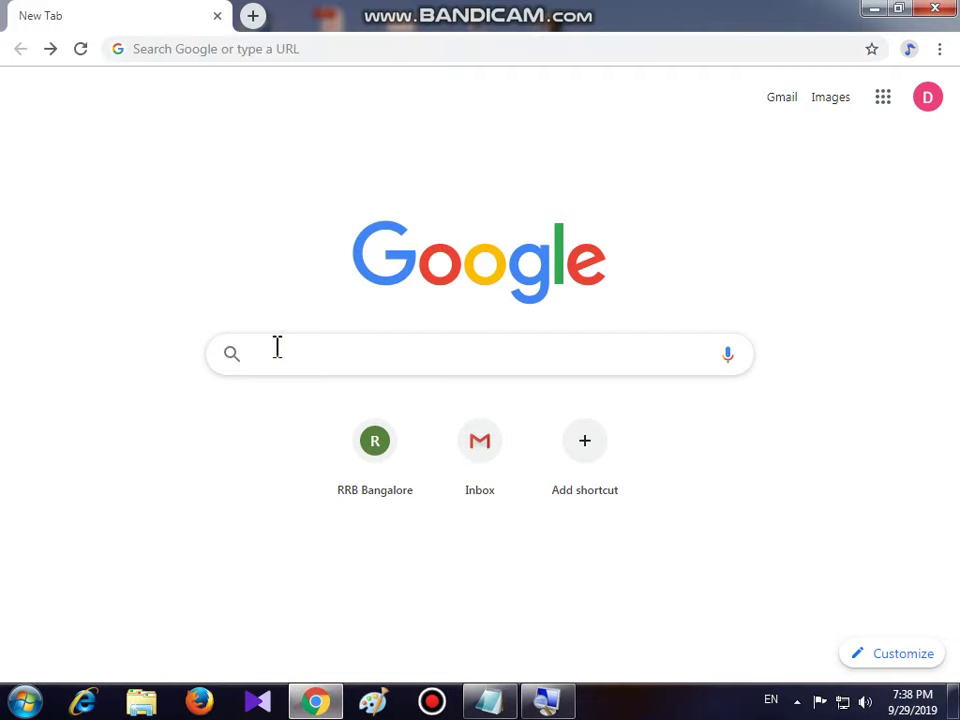
type("kar")
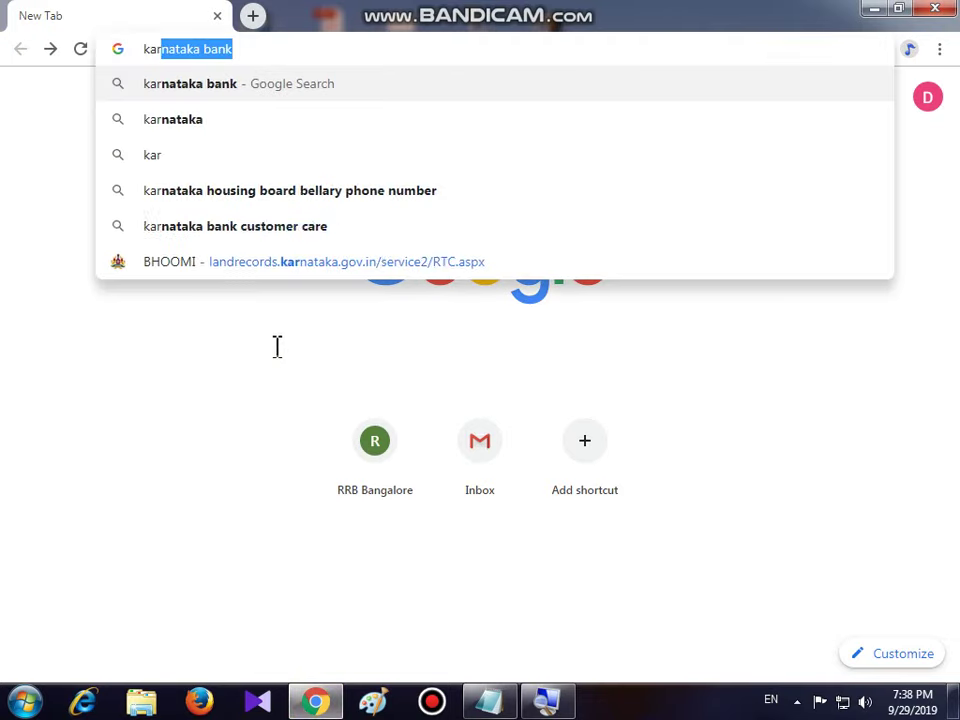
type("anataka")
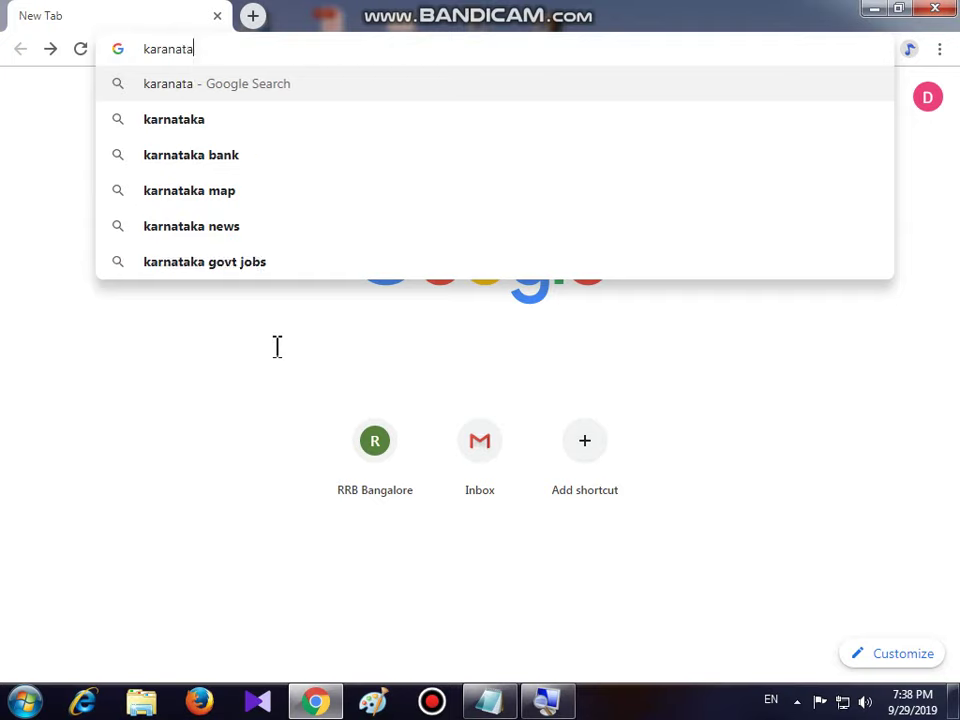
type(" bank")
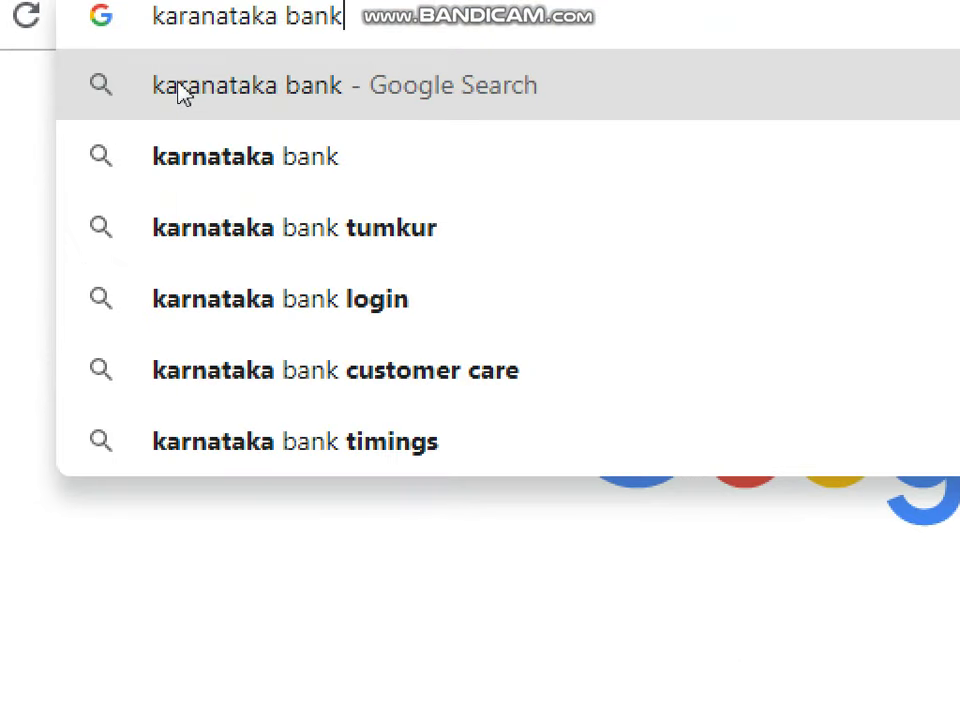
left_click(180, 88)
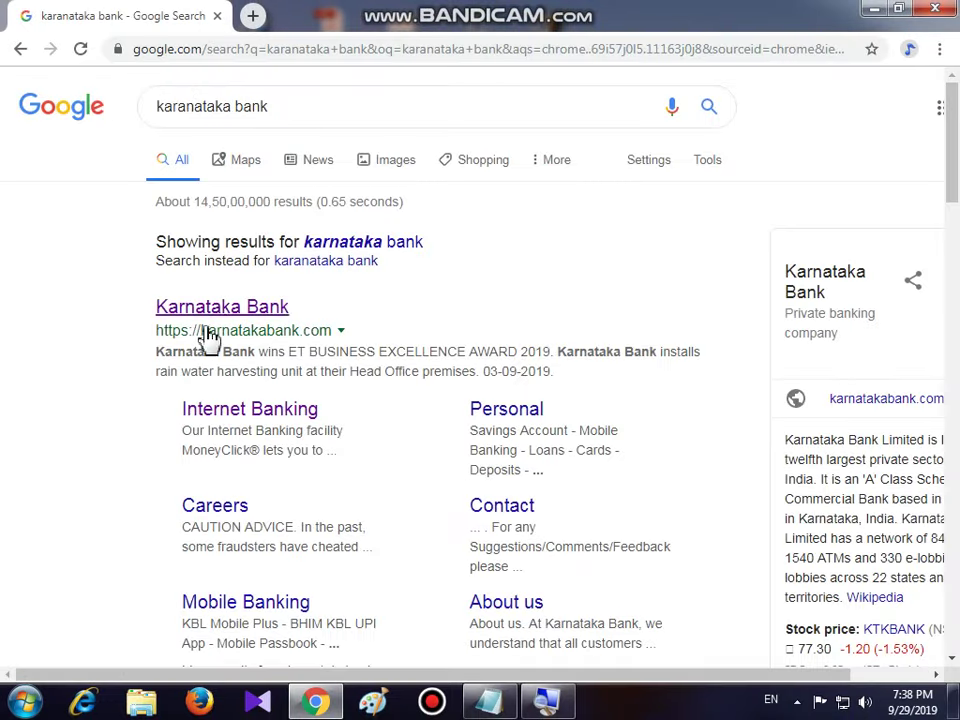
left_click_drag(150, 312, 330, 316)
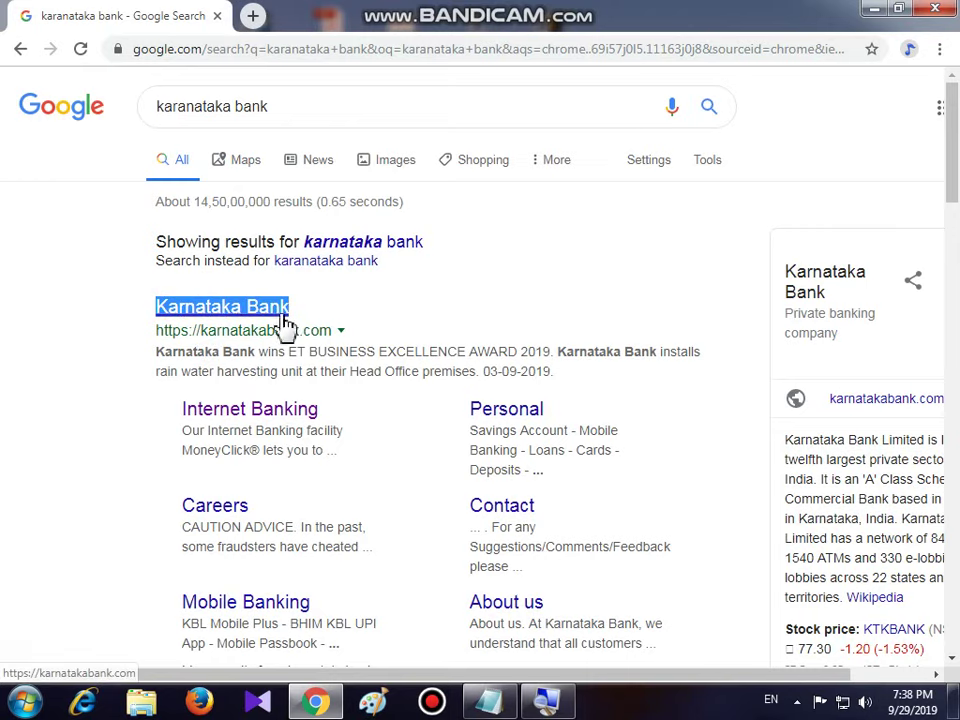
left_click(222, 310)
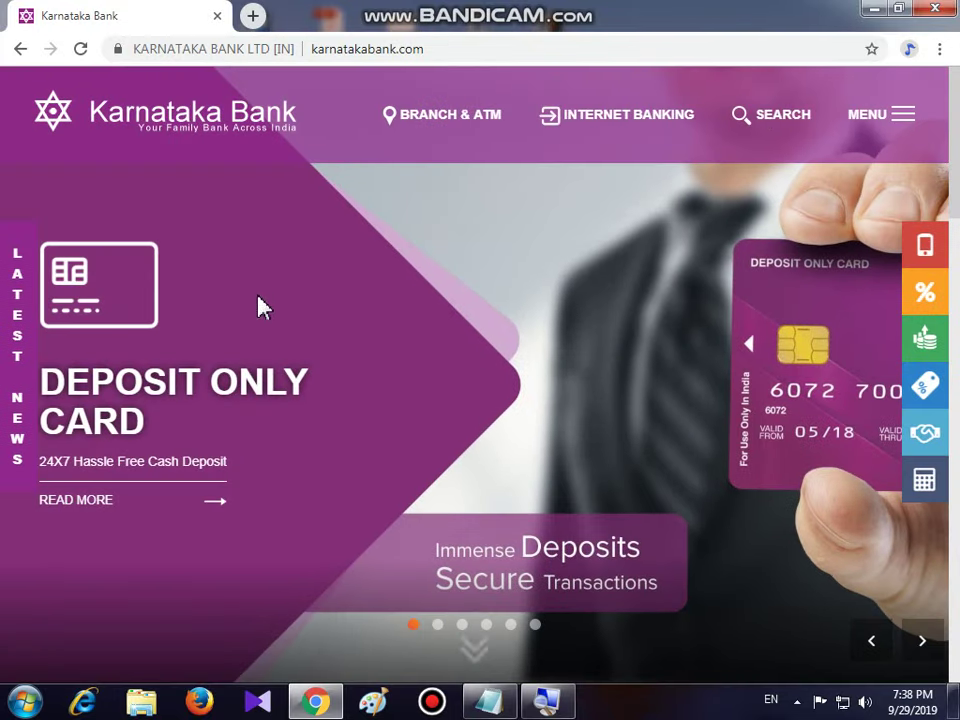
- Open Personal NetBanking from Internet Banking to reach the MoneyClick login page
mouse_move(681, 135)
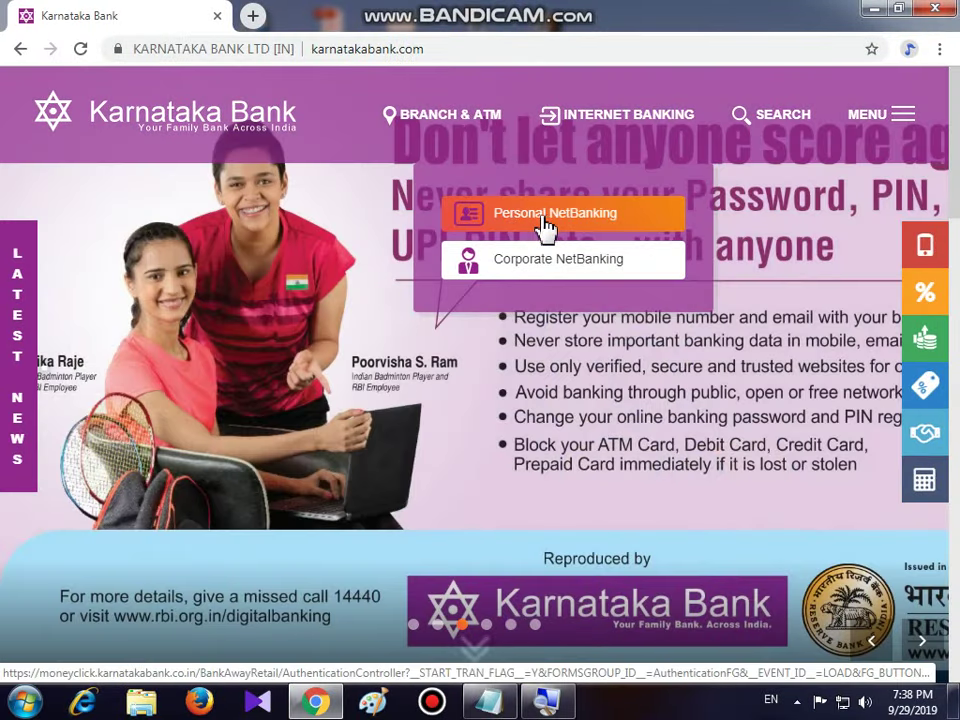
left_click(535, 217)
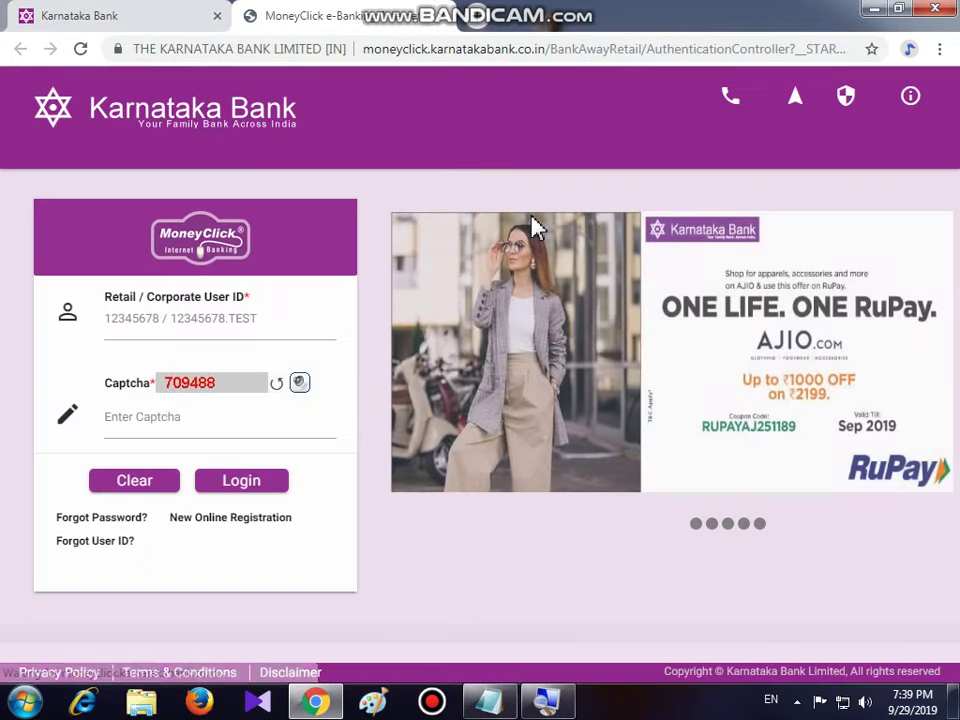
left_click(124, 324)
left_click(133, 420)
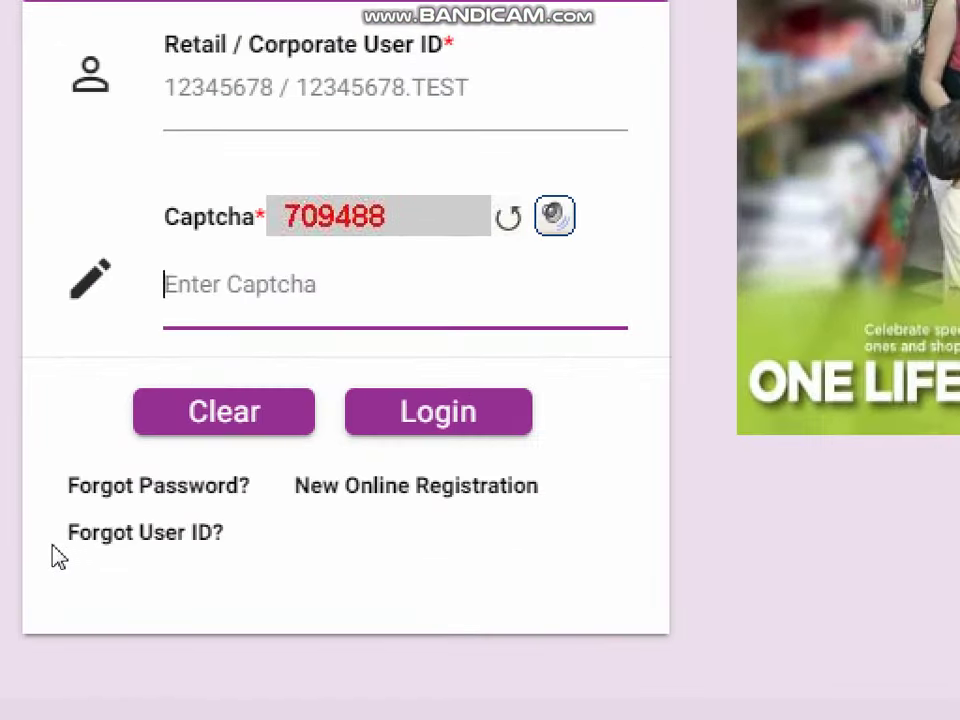
left_click(48, 545)
left_click_drag(52, 548, 156, 557)
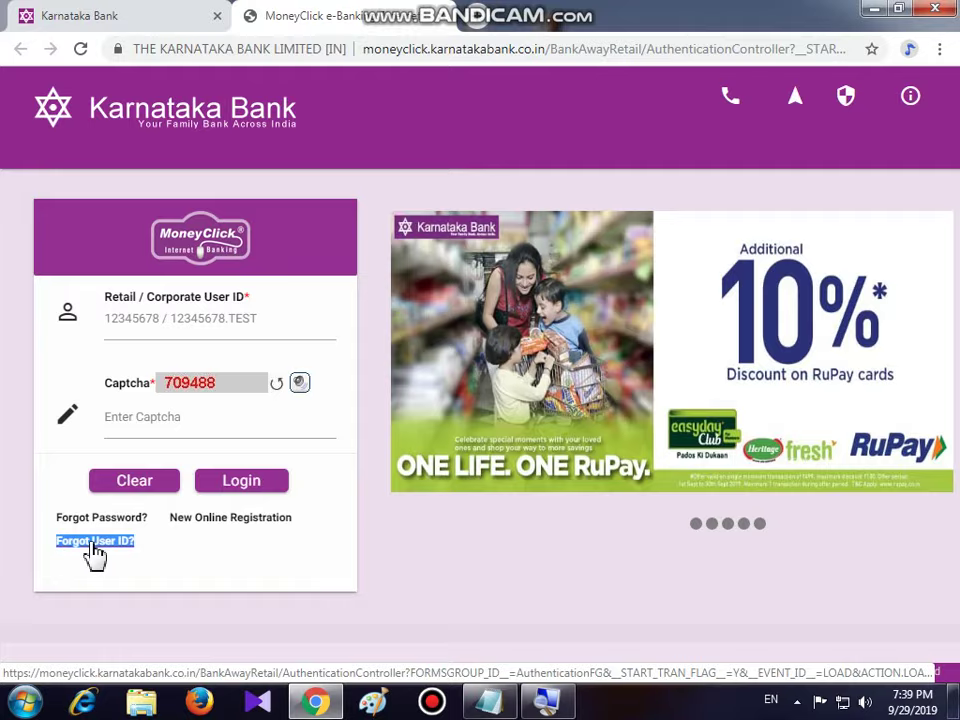
- Start Forgot User ID recovery and submit the account number and registered mobile number
left_click(93, 545)
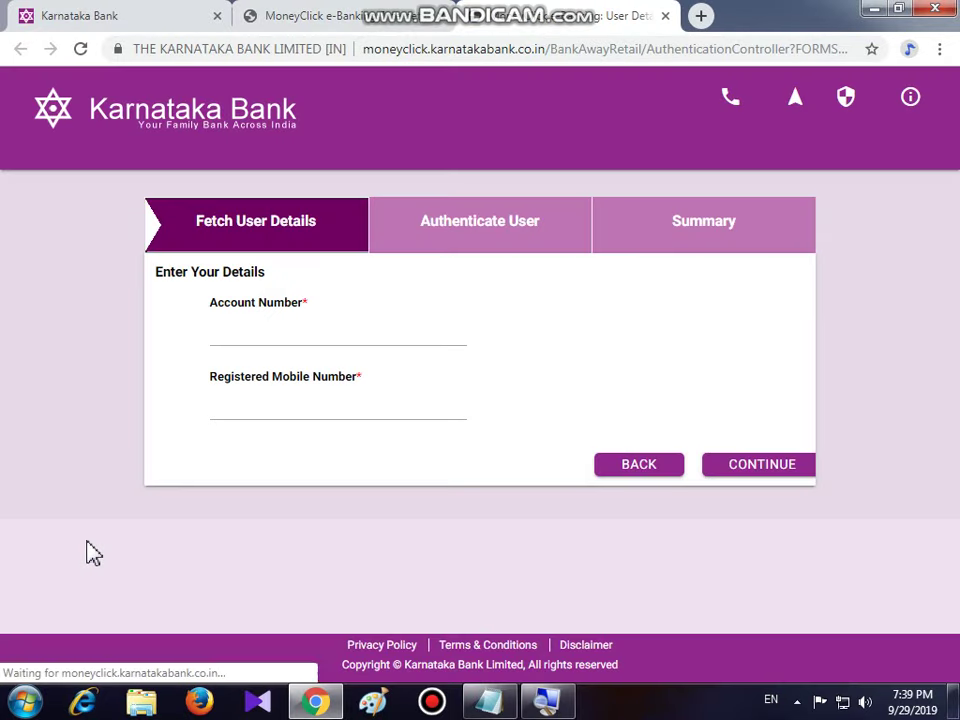
left_click(239, 333)
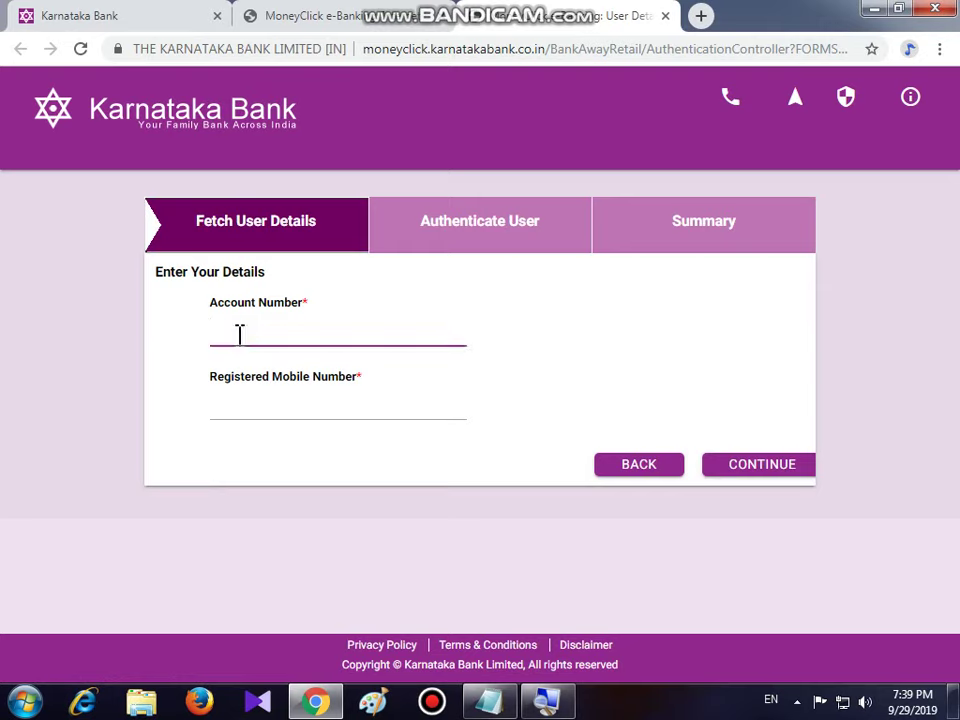
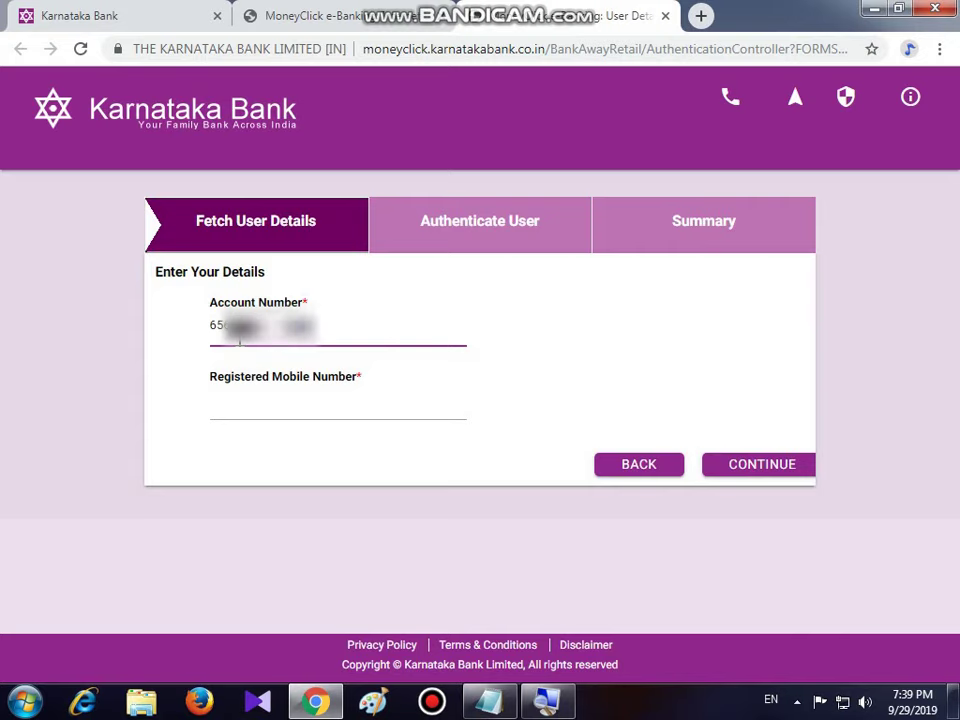
left_click(239, 405)
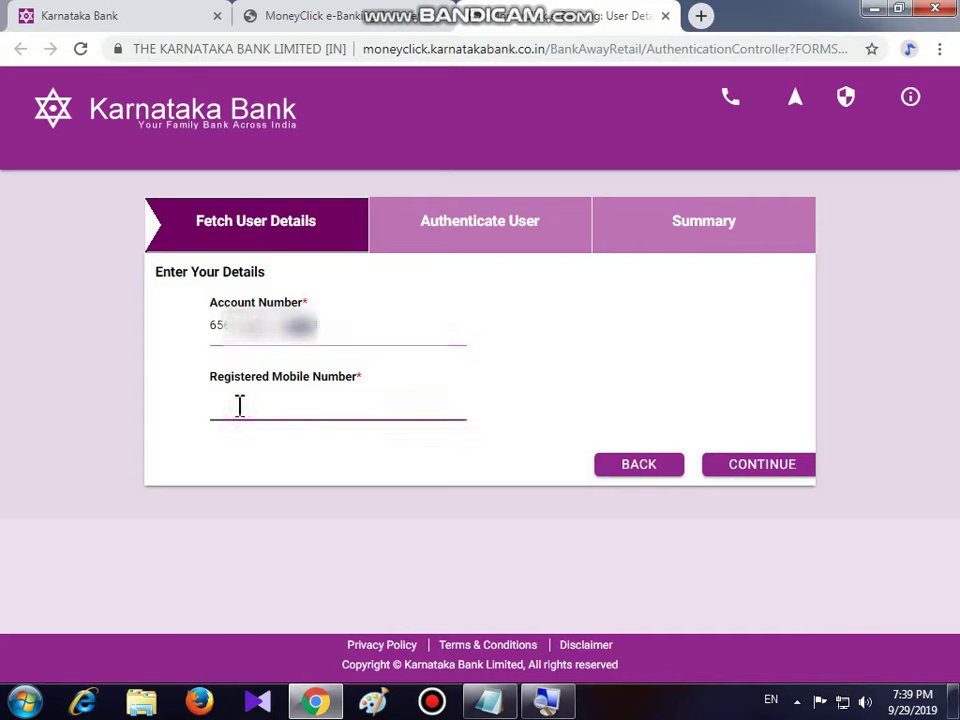
type("709000000")
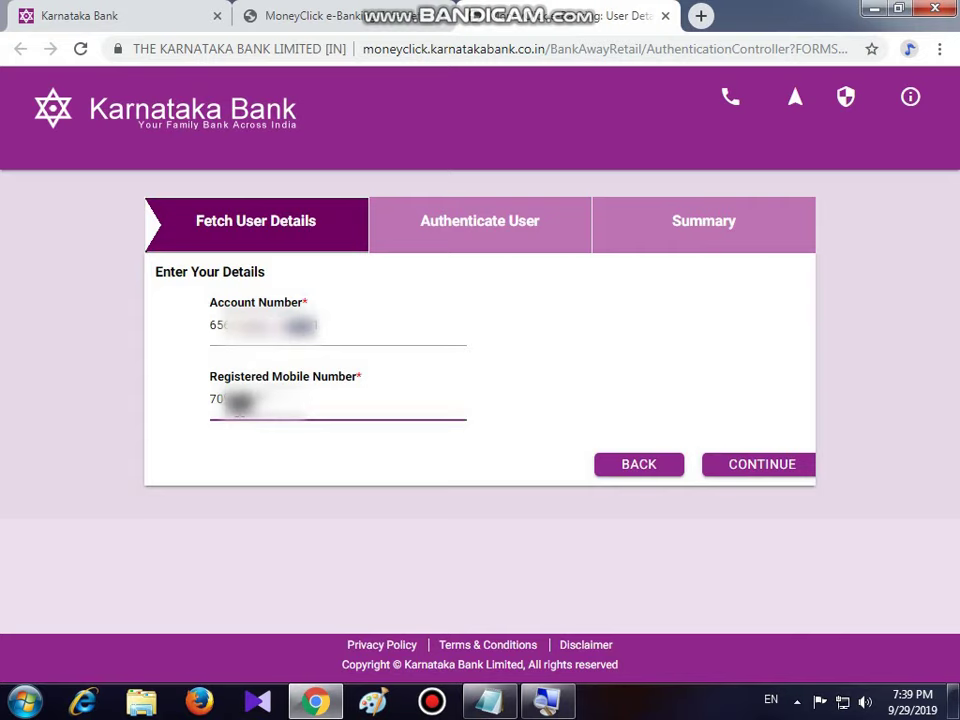
left_click(762, 472)
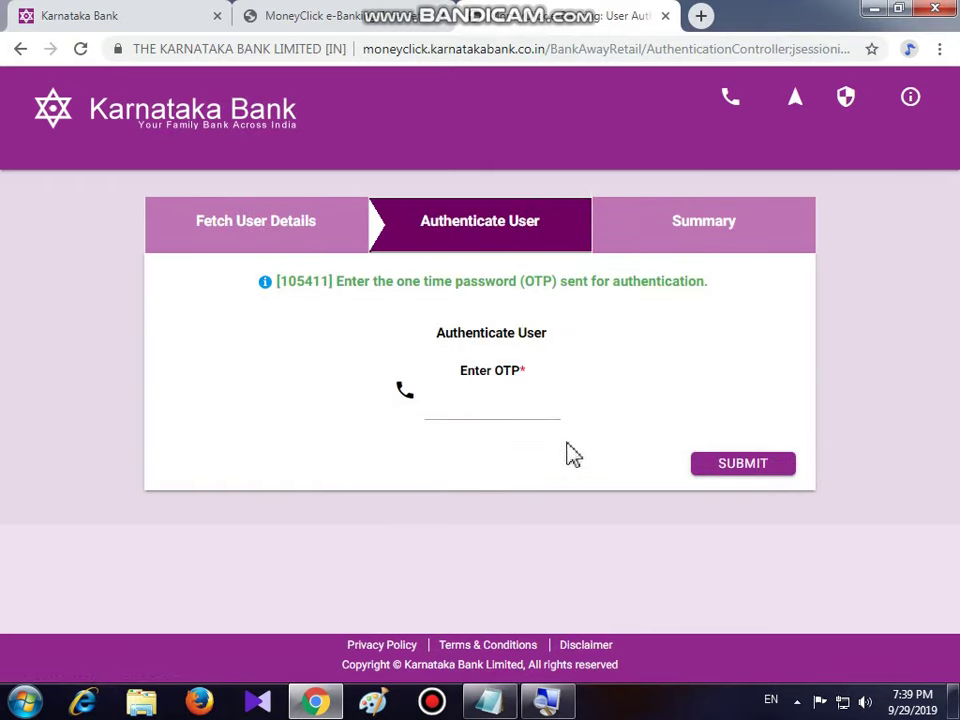
- Enter the received one-time password and submit it for authentication
left_click(462, 405)
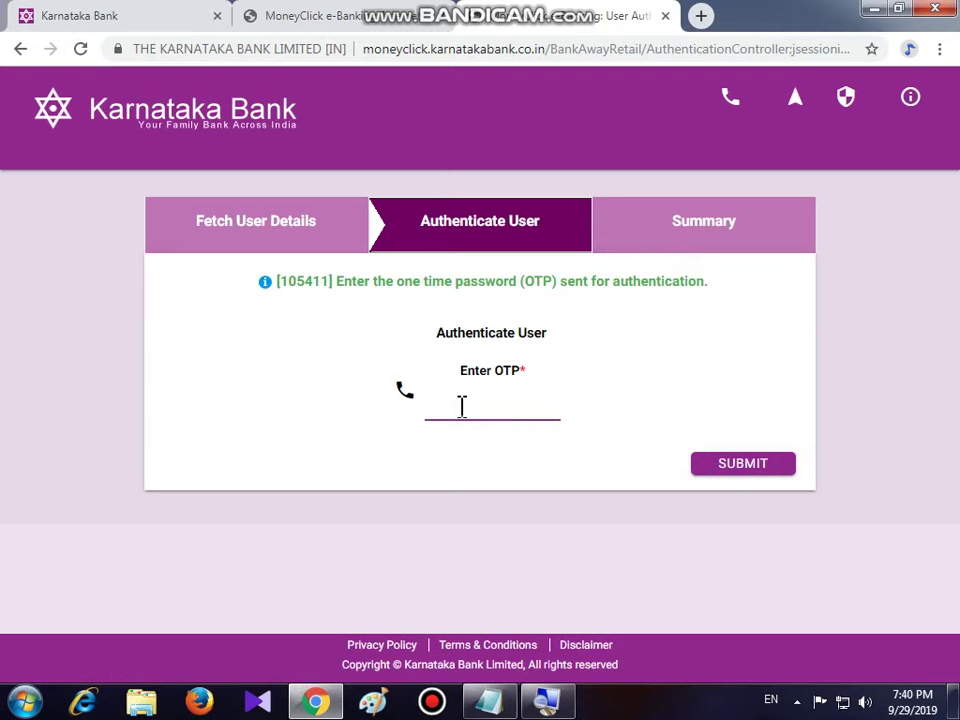
type("1")
left_click(740, 470)
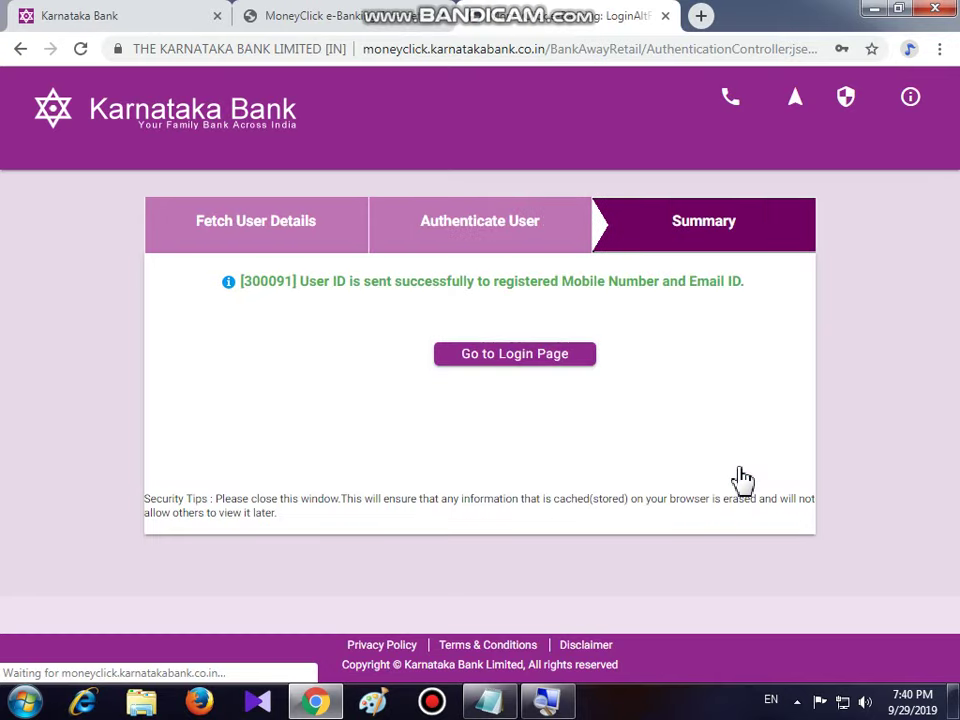
- Read the User ID recovery success message and return to the login page
left_click(241, 295)
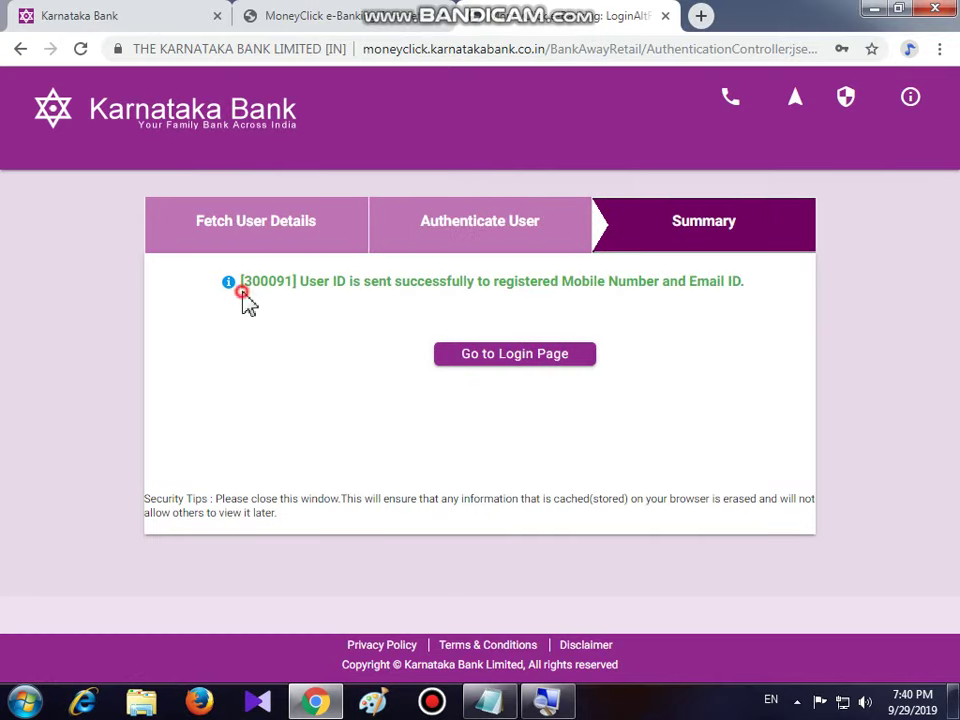
double_click(300, 283)
left_click_drag(342, 291, 756, 294)
left_click(755, 294)
left_click(515, 366)
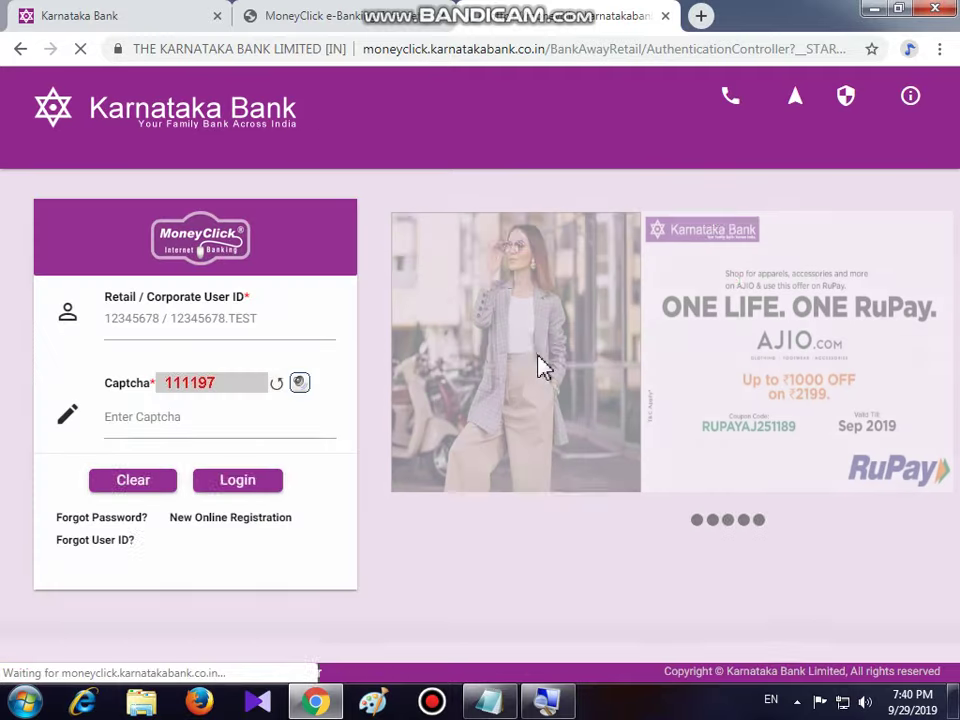
- Log in with the recovered User ID and the displayed captcha
left_click(145, 318)
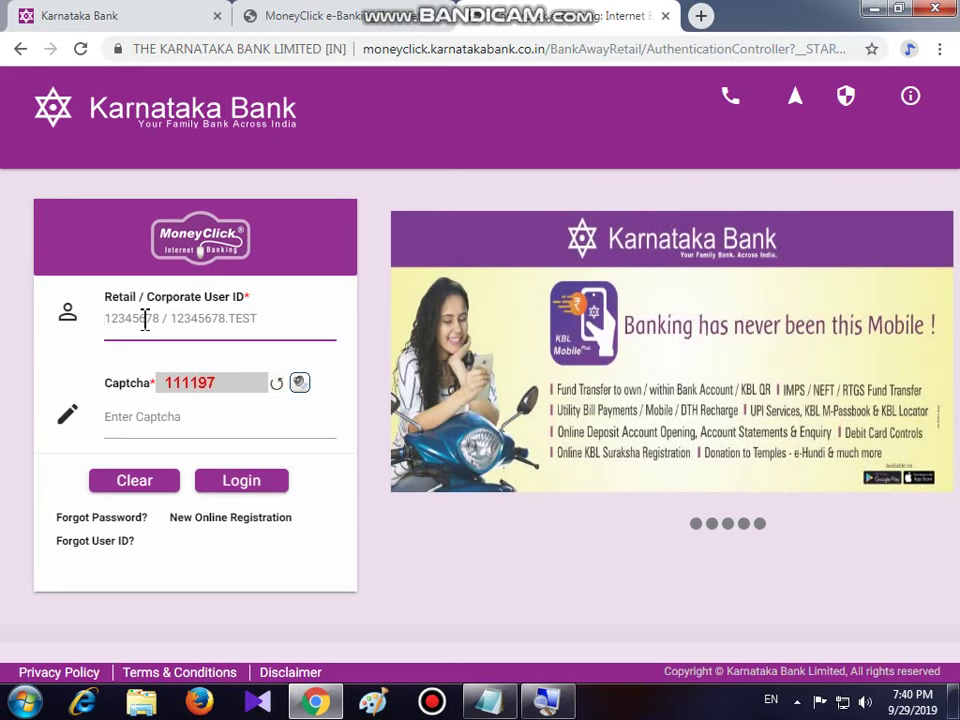
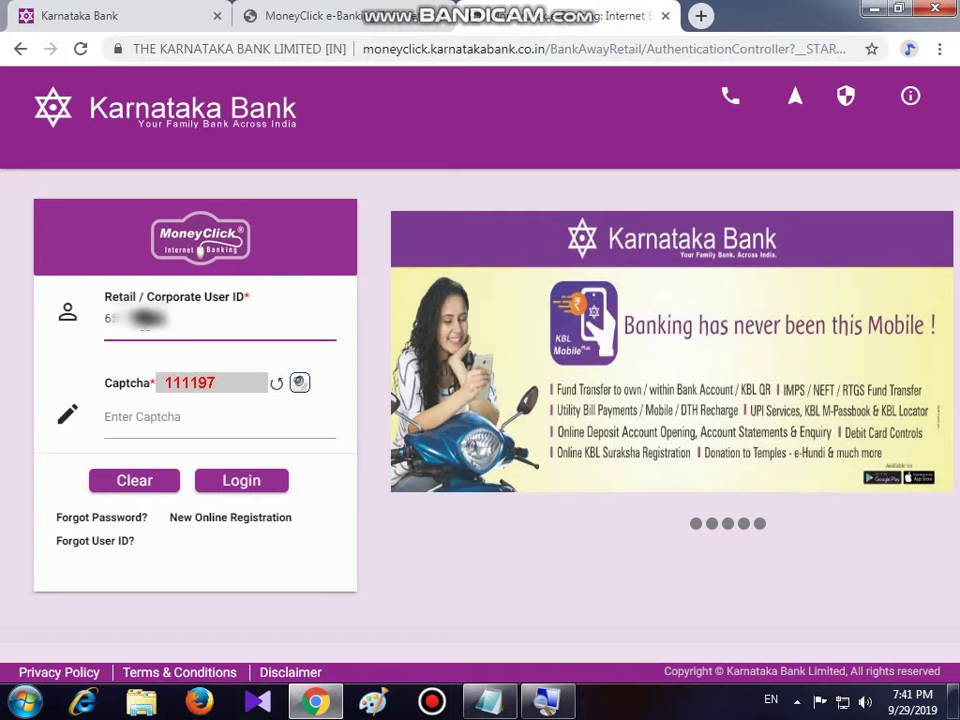
left_click(134, 420)
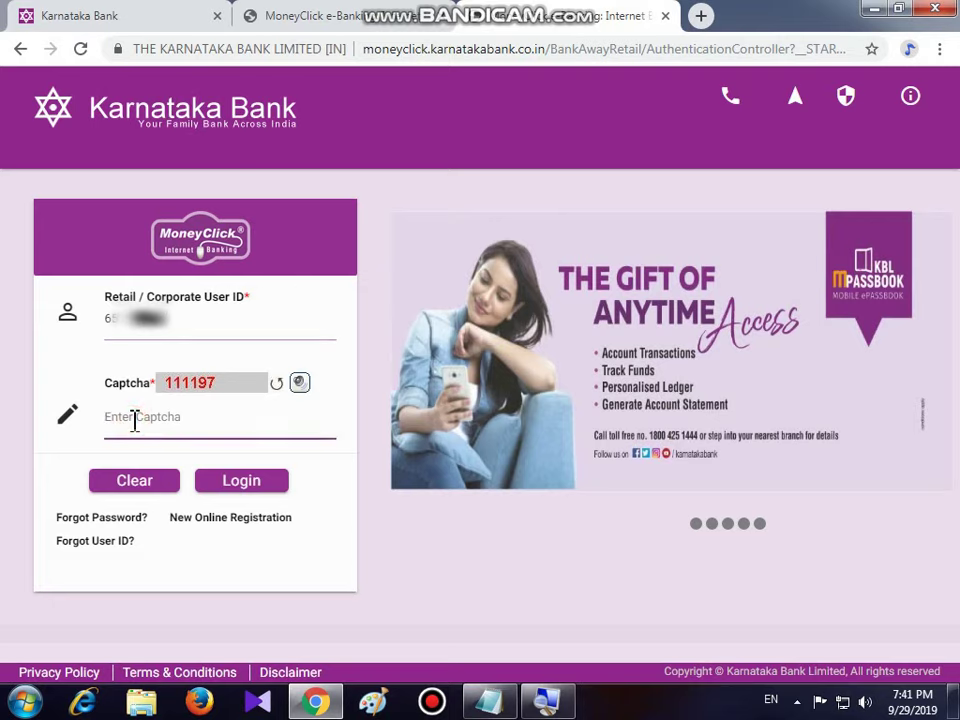
type("111197")
left_click(241, 494)
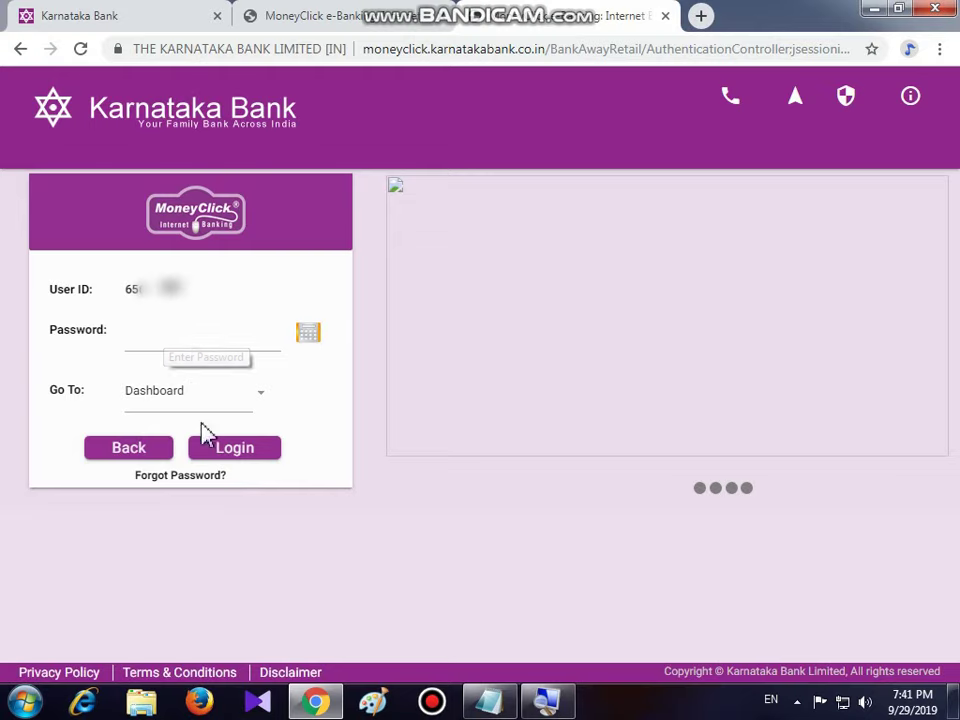
- Choose Forgot Password and proceed with the Set Online reset option
left_click_drag(138, 476, 228, 497)
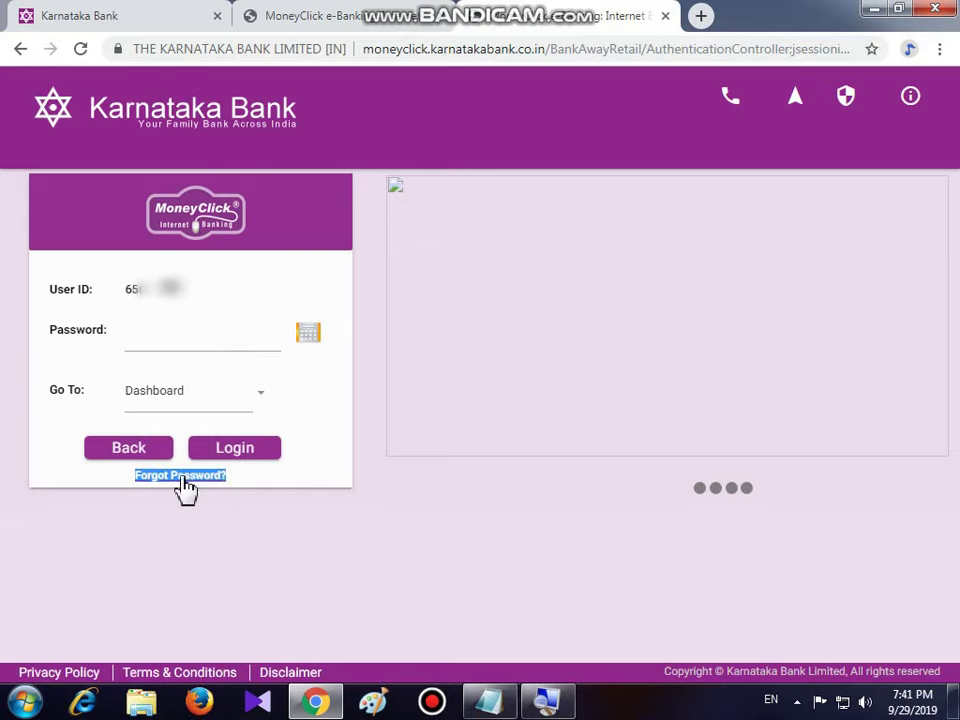
left_click(185, 477)
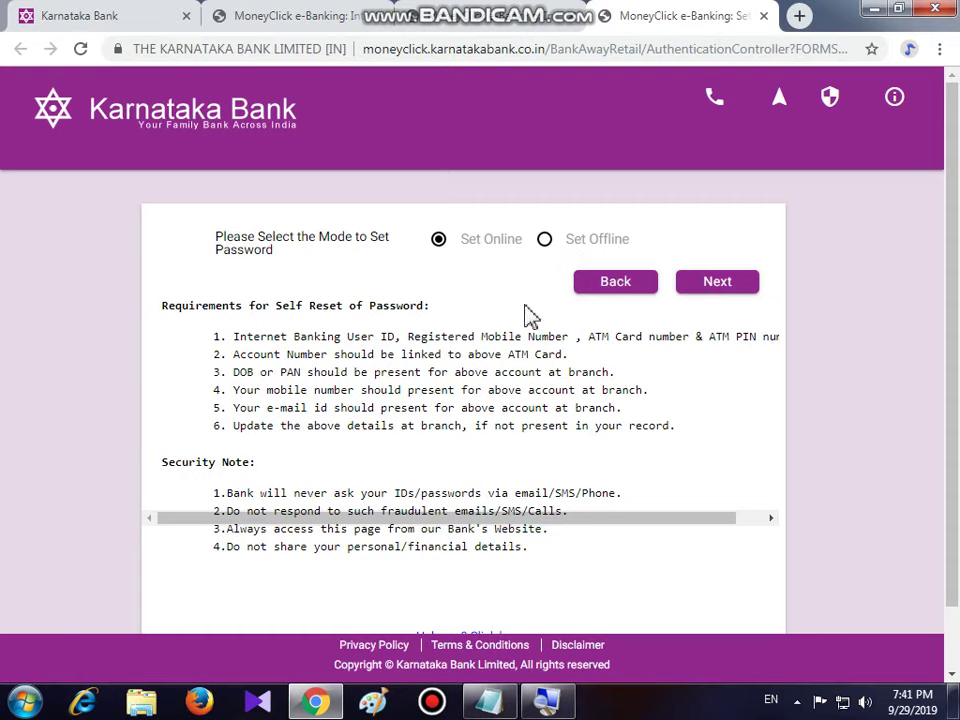
left_click(729, 287)
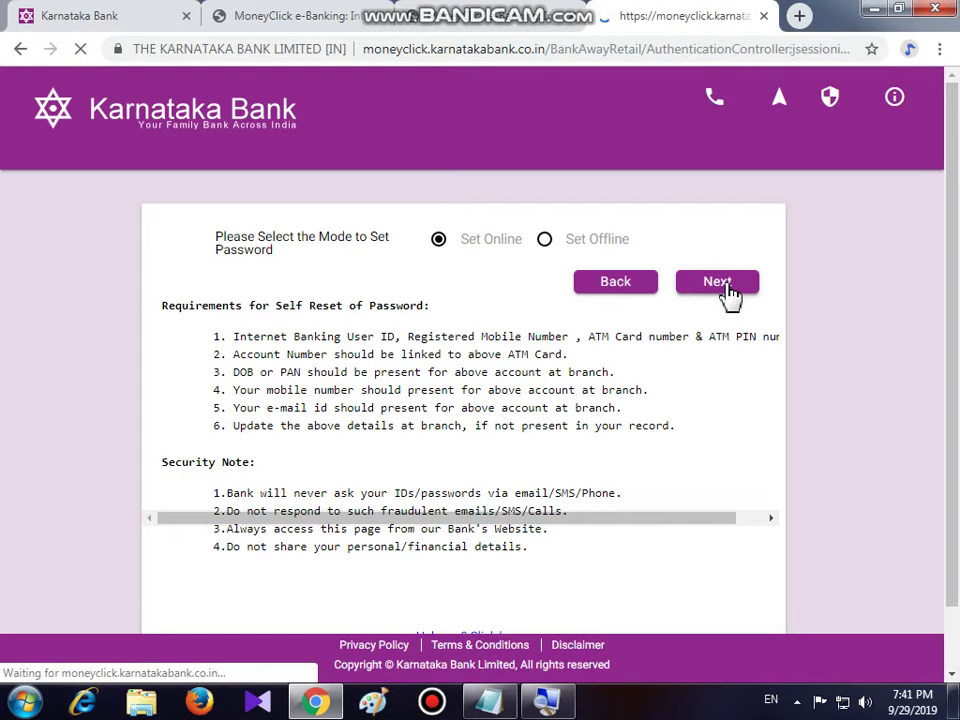
- Submit the User Id with the displayed verification code
left_click(218, 341)
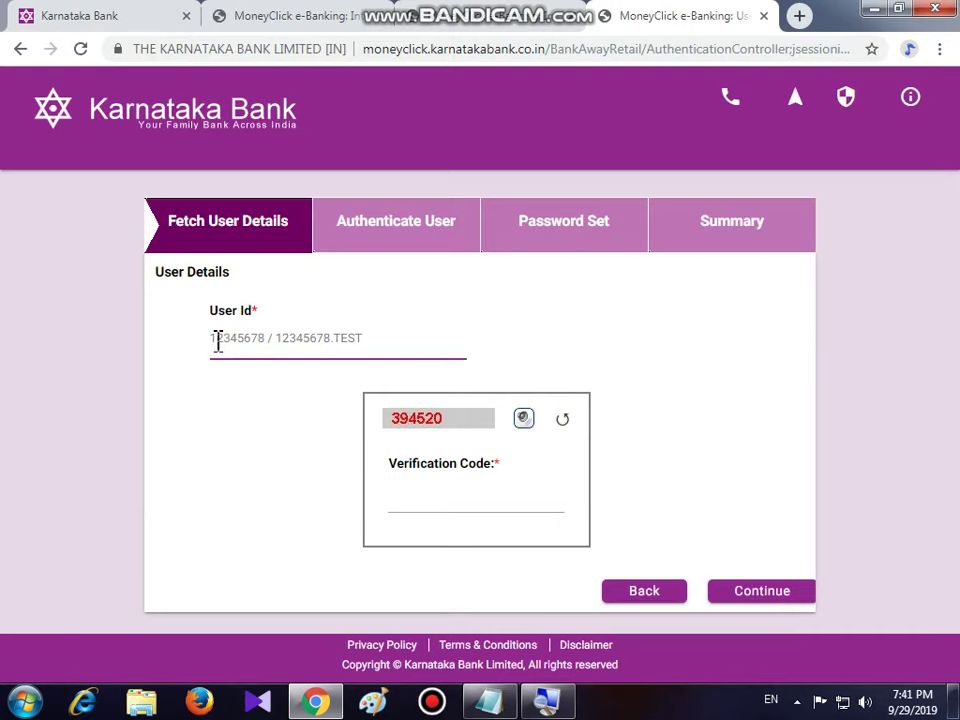
type("66")
key("BackSpace")
type("123")
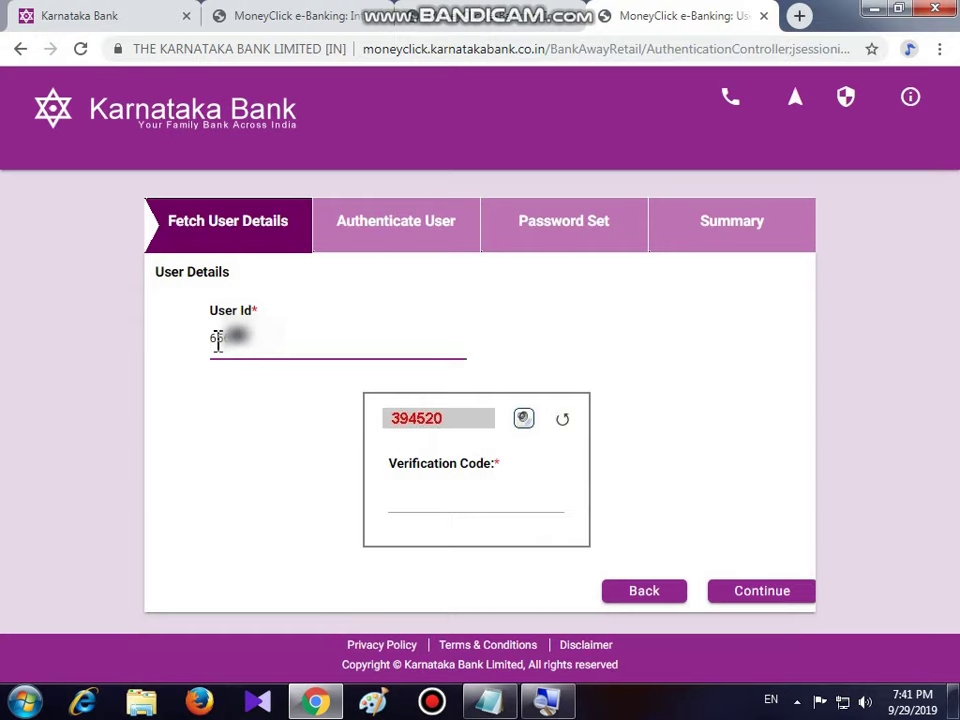
type("456")
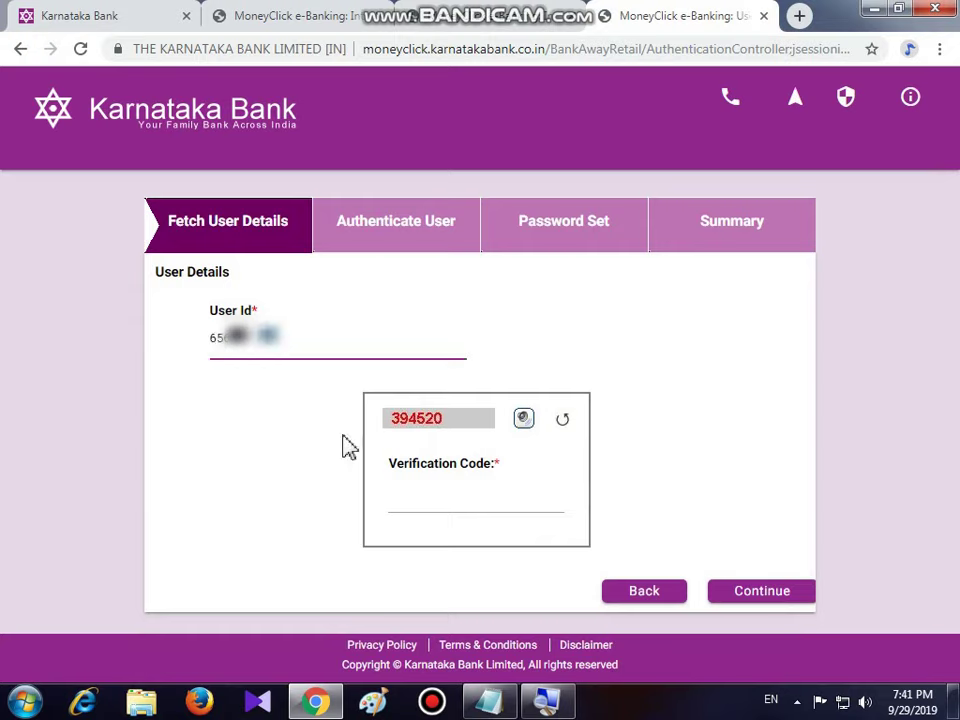
left_click(432, 499)
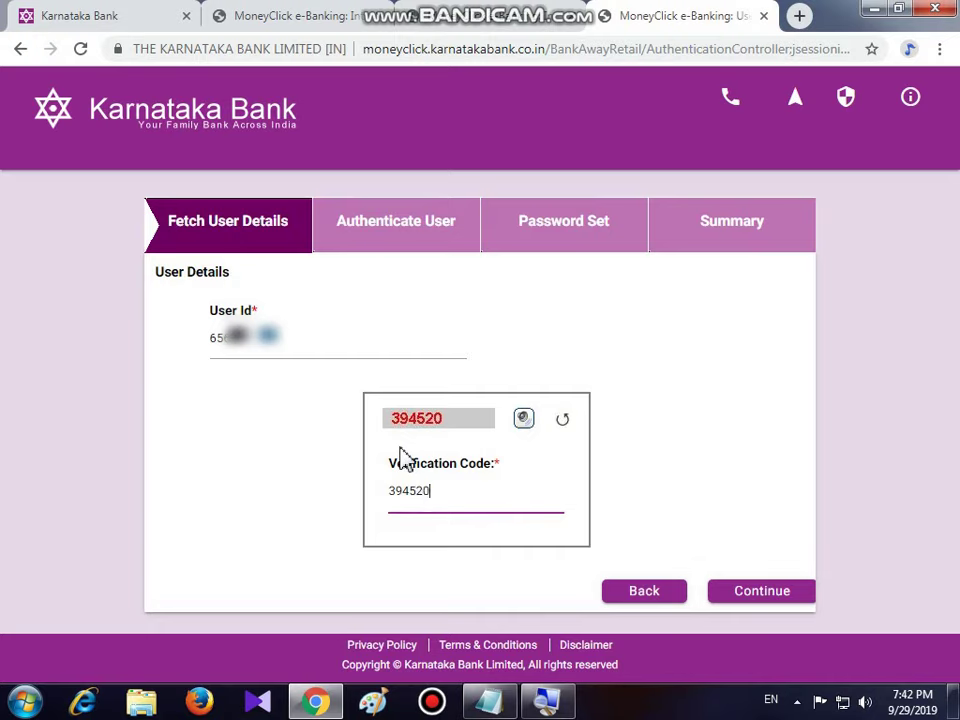
left_click(762, 592)
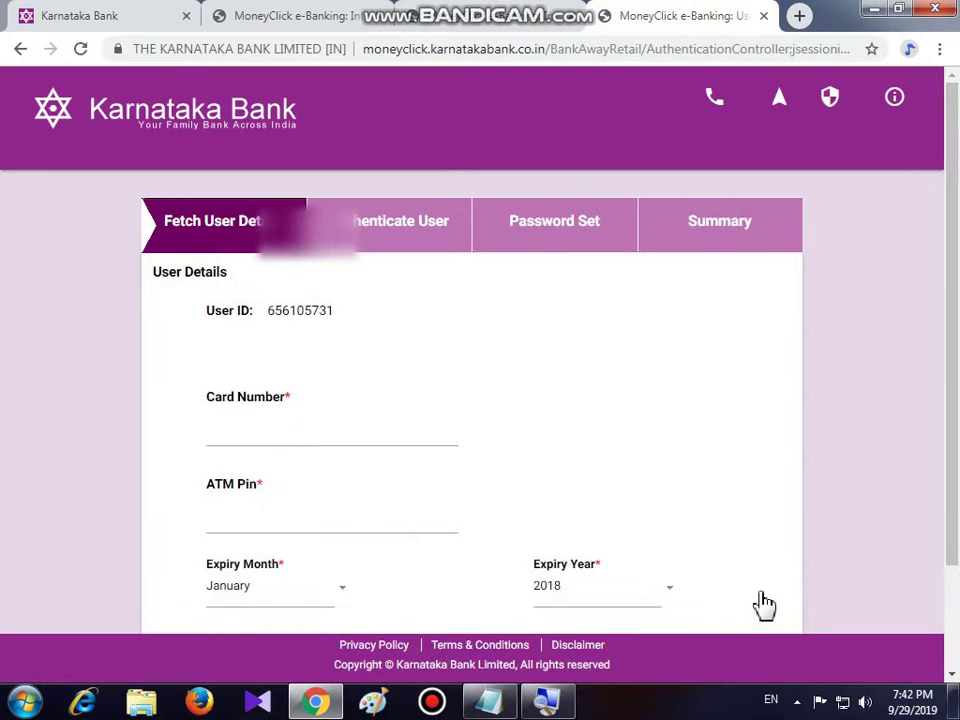
- Enter the debit card number and the four-digit ATM PIN on the card details form
left_click(952, 674)
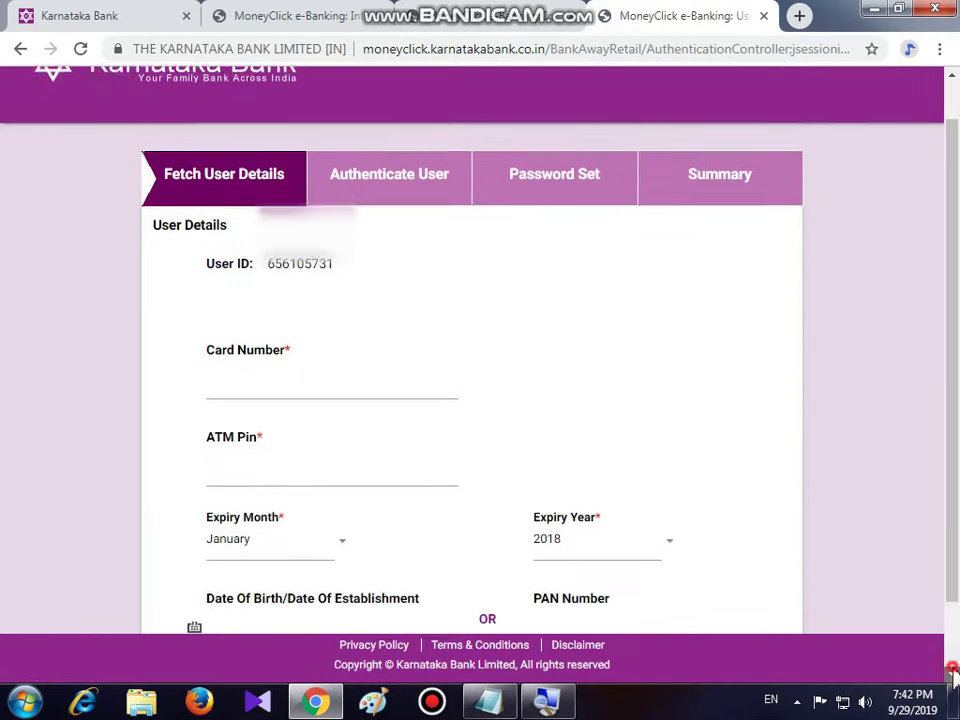
left_click(952, 674)
left_click(952, 674)
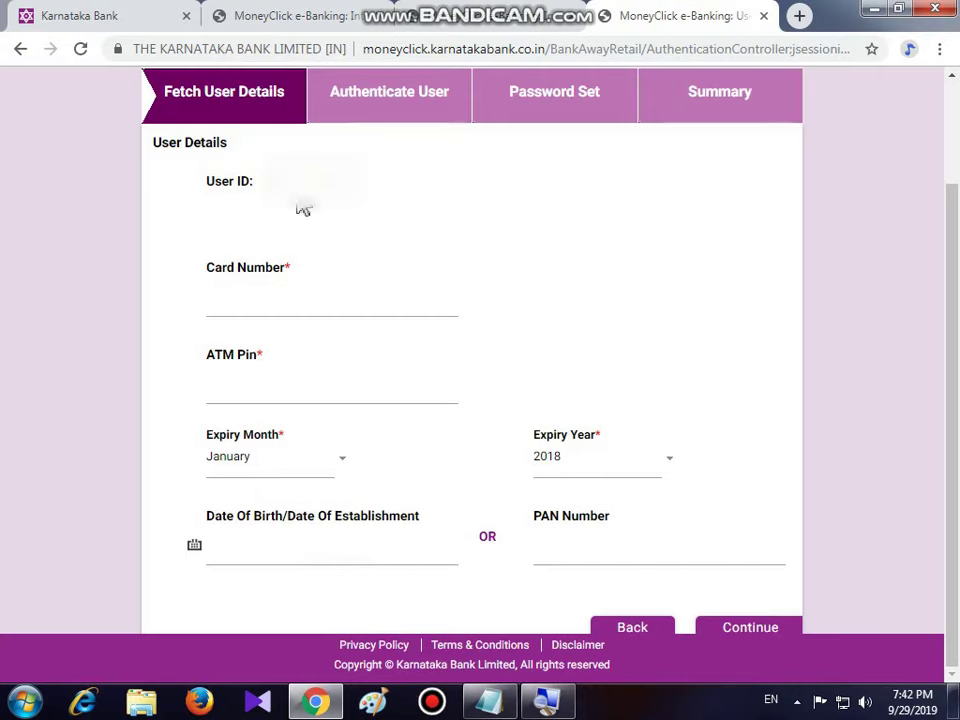
left_click(230, 296)
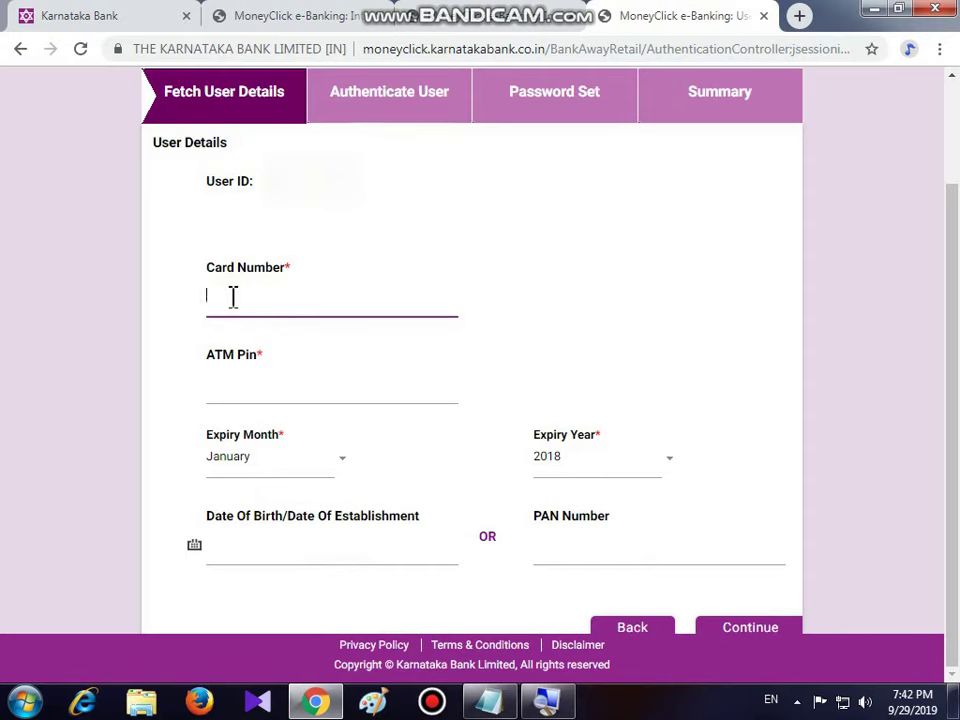
type("60")
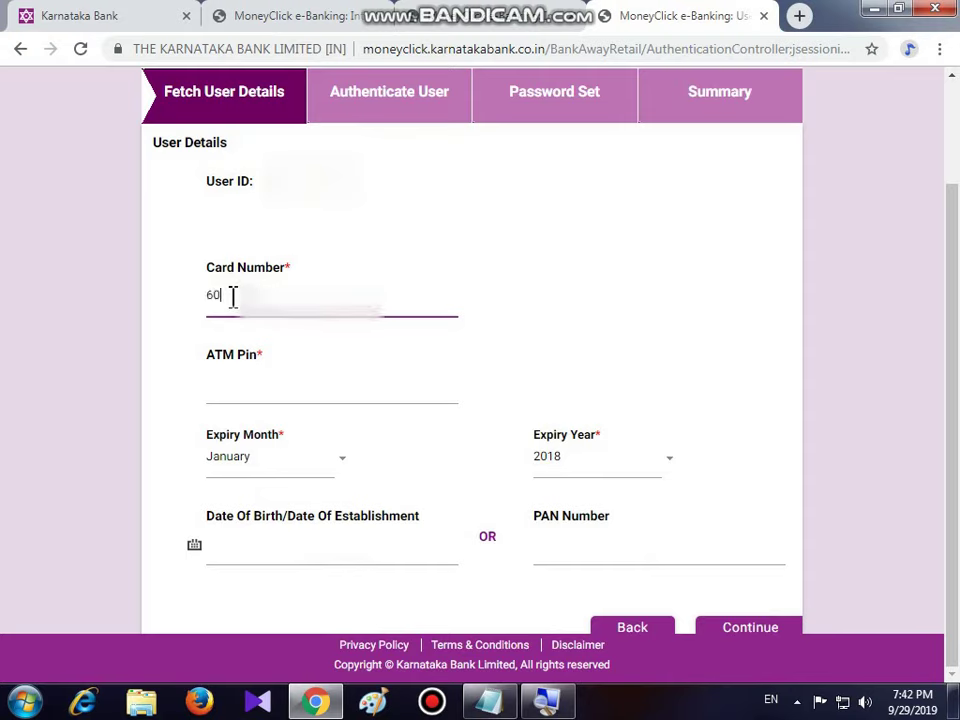
type("72")
type("0")
left_click(222, 390)
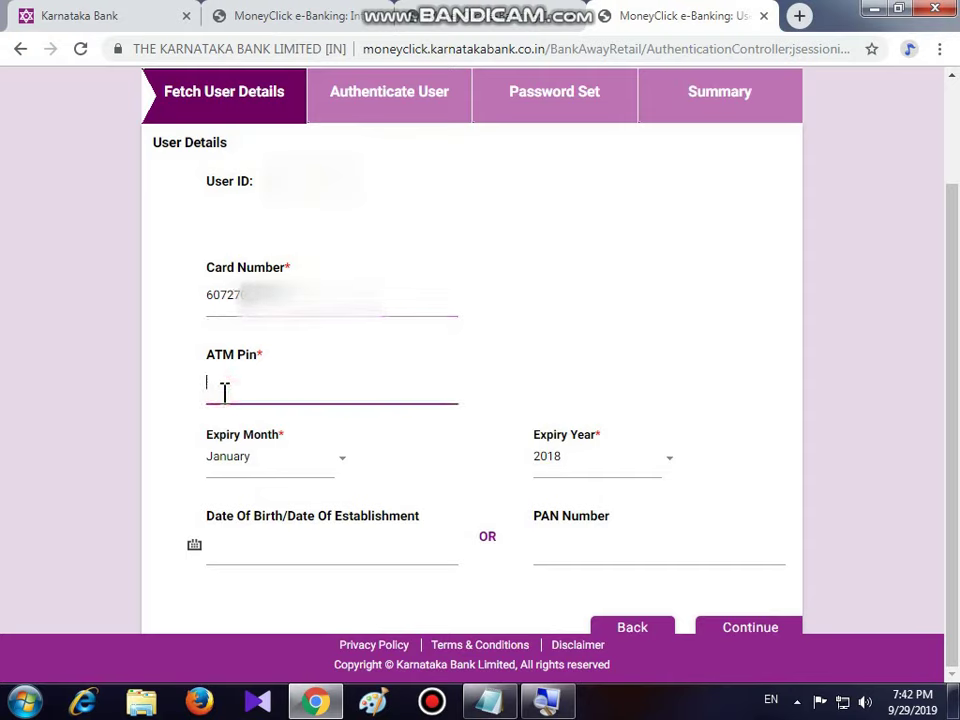
type("1111")
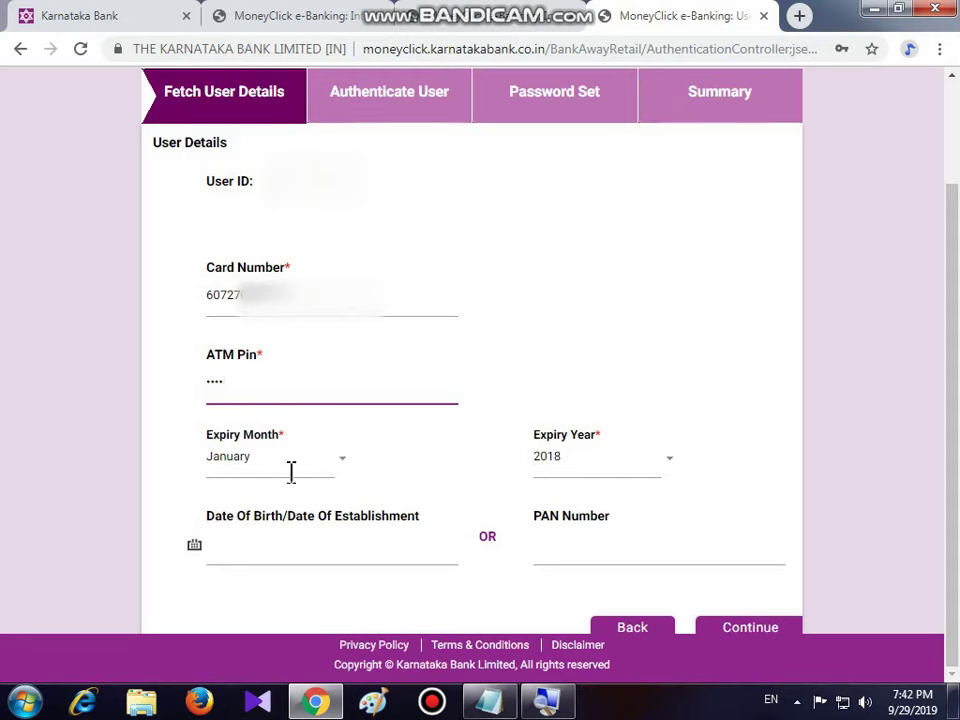
left_click(340, 457)
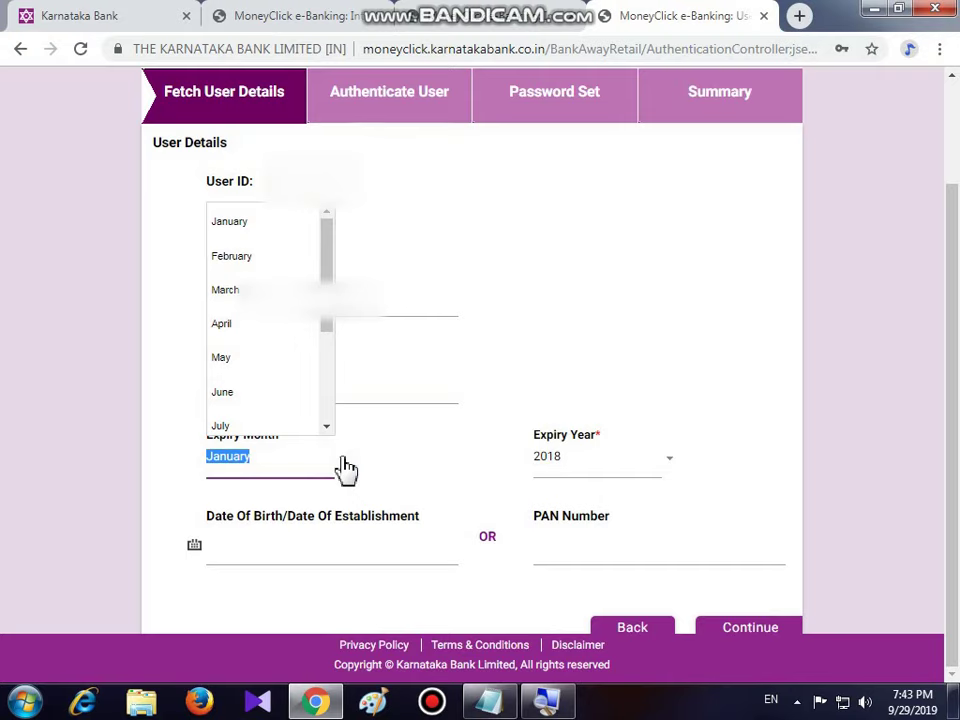
- Set the card expiry to May 2024
left_click(373, 440)
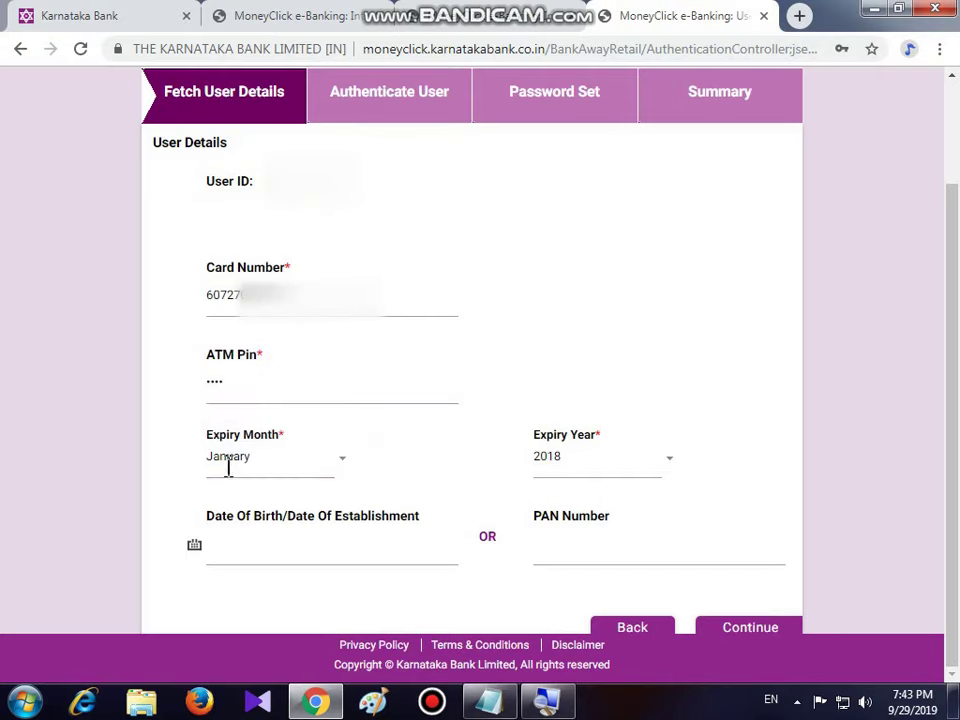
left_click(340, 458)
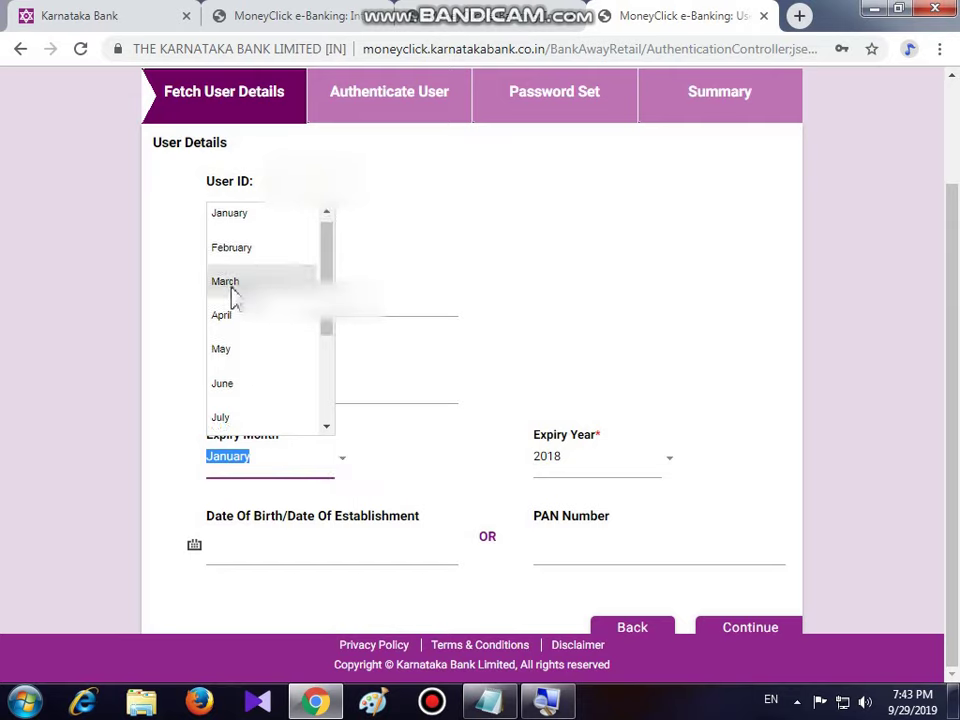
left_click(231, 362)
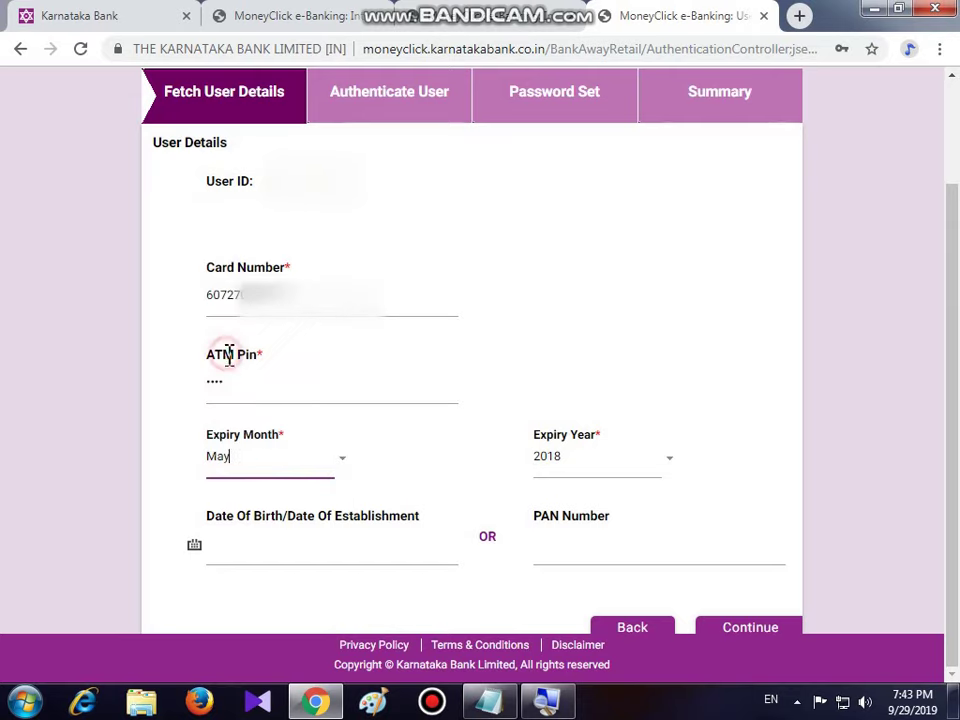
left_click(676, 472)
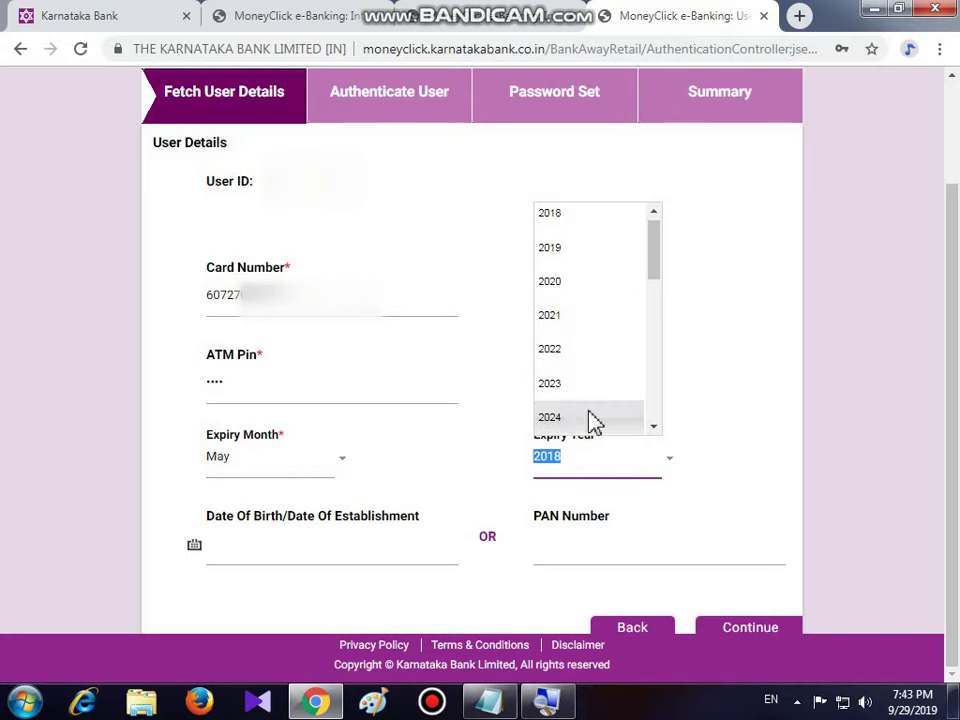
left_click(561, 425)
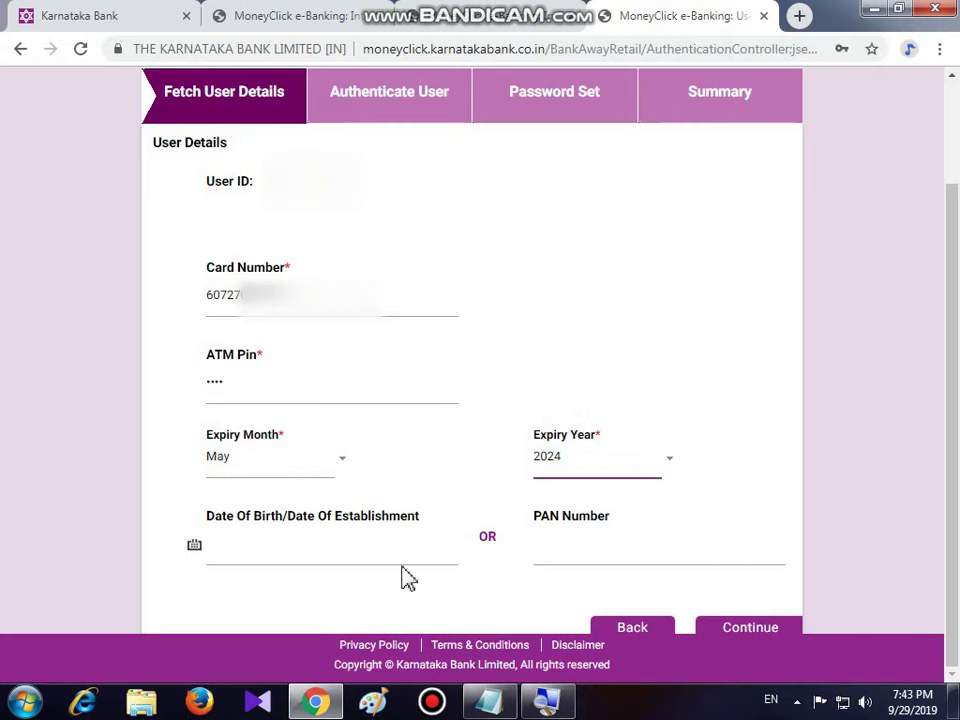
left_click(259, 545)
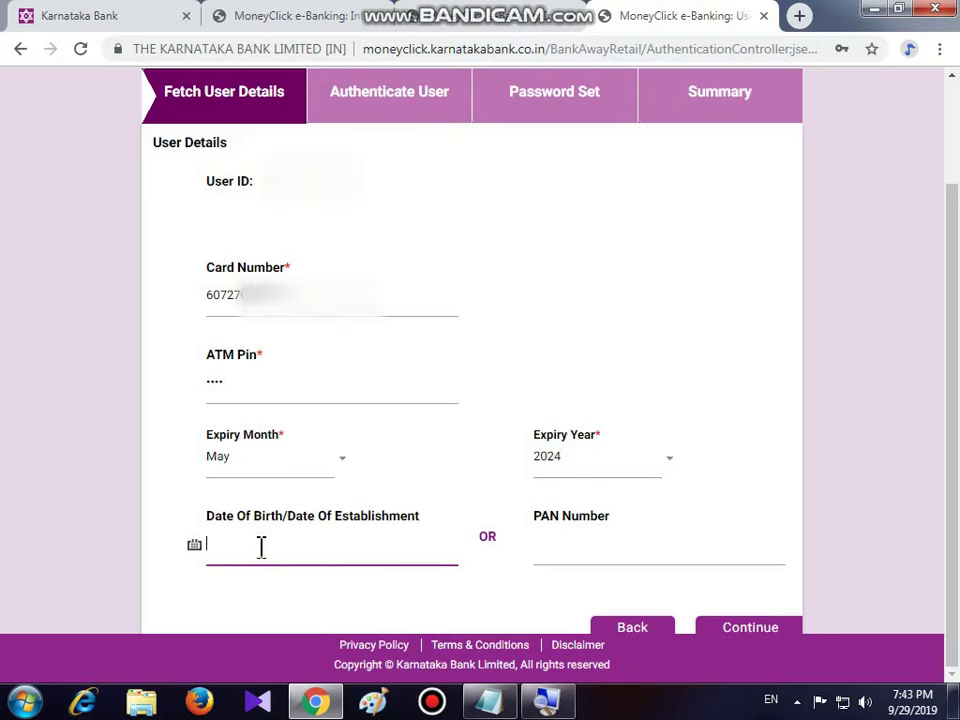
left_click(194, 545)
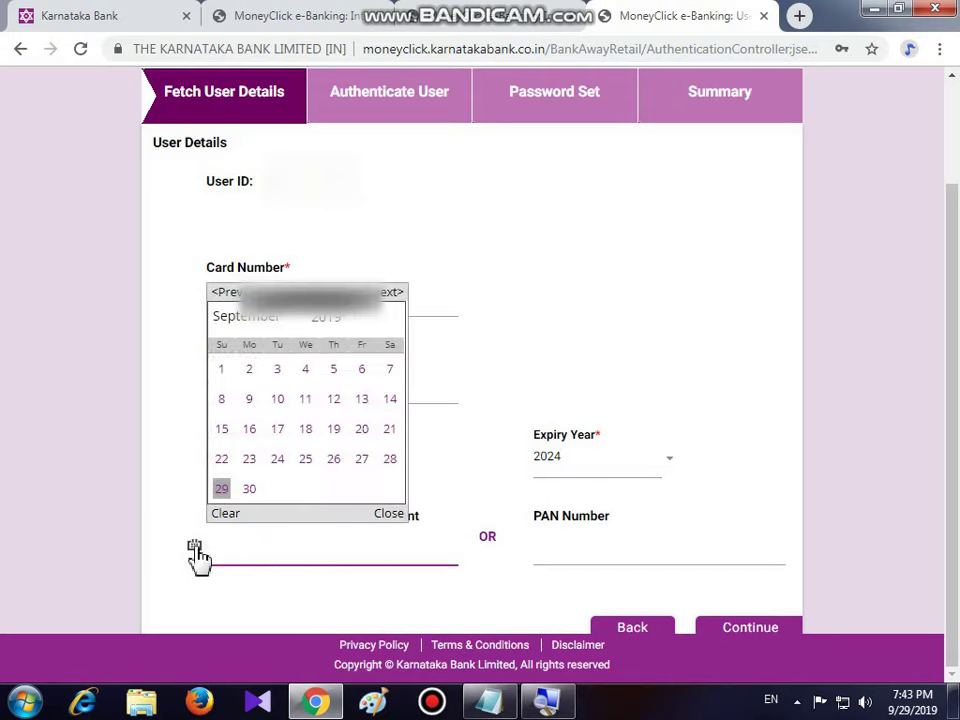
left_click(333, 328)
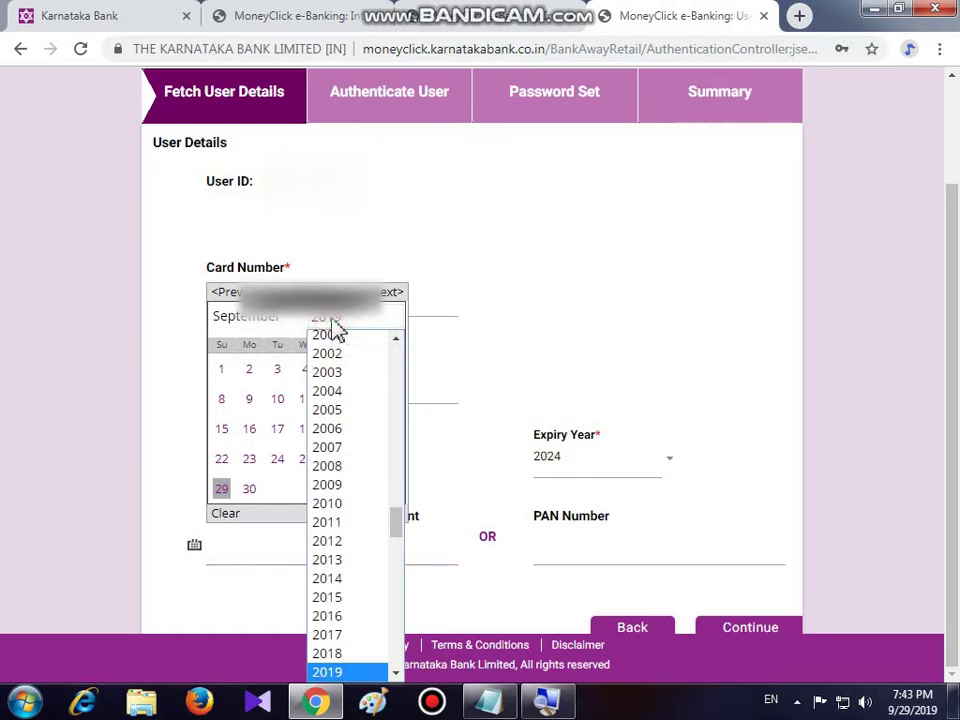
left_click(398, 339)
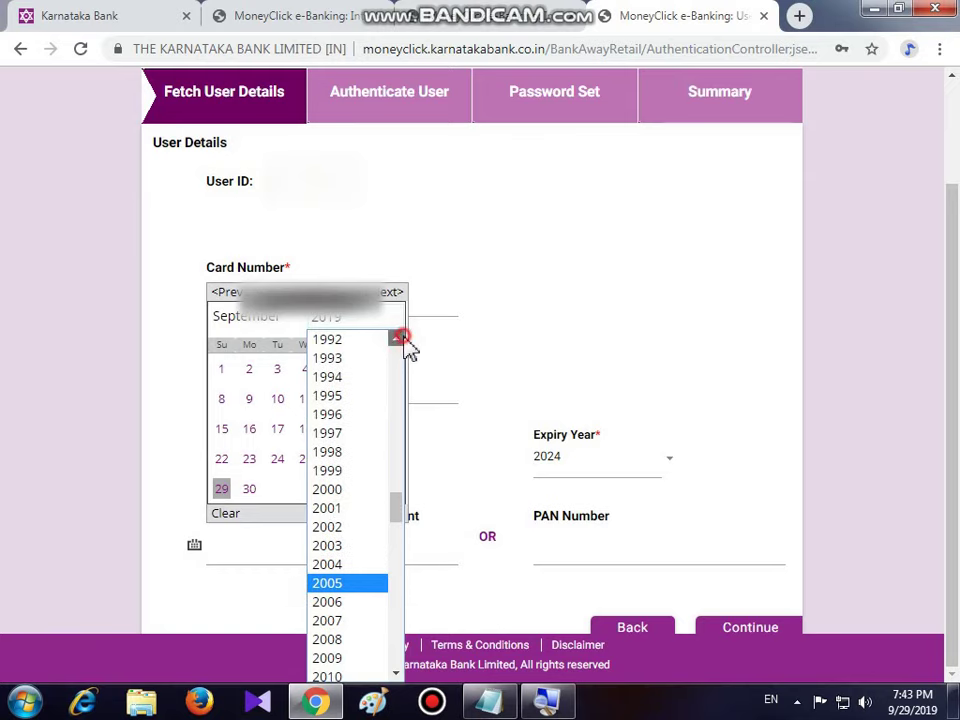
left_click(328, 358)
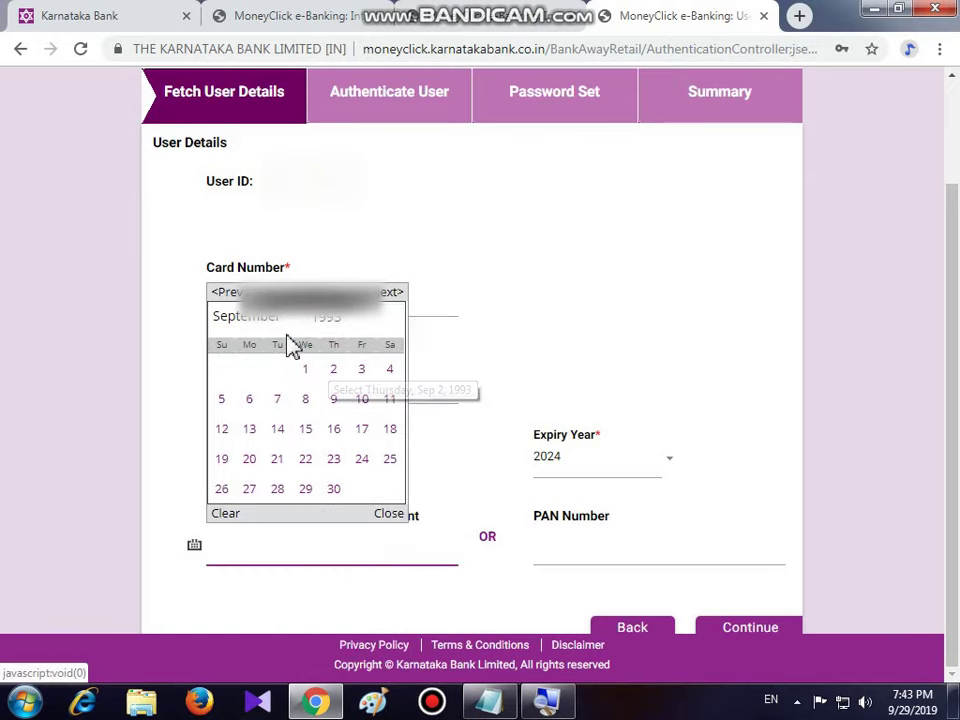
left_click(250, 318)
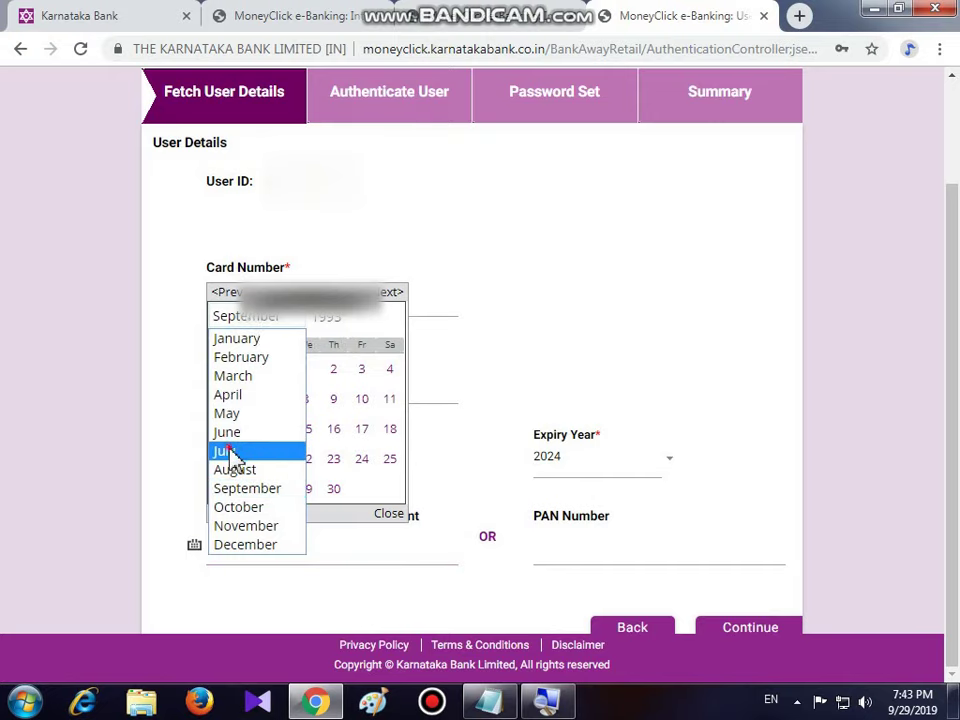
left_click(229, 451)
left_click(276, 430)
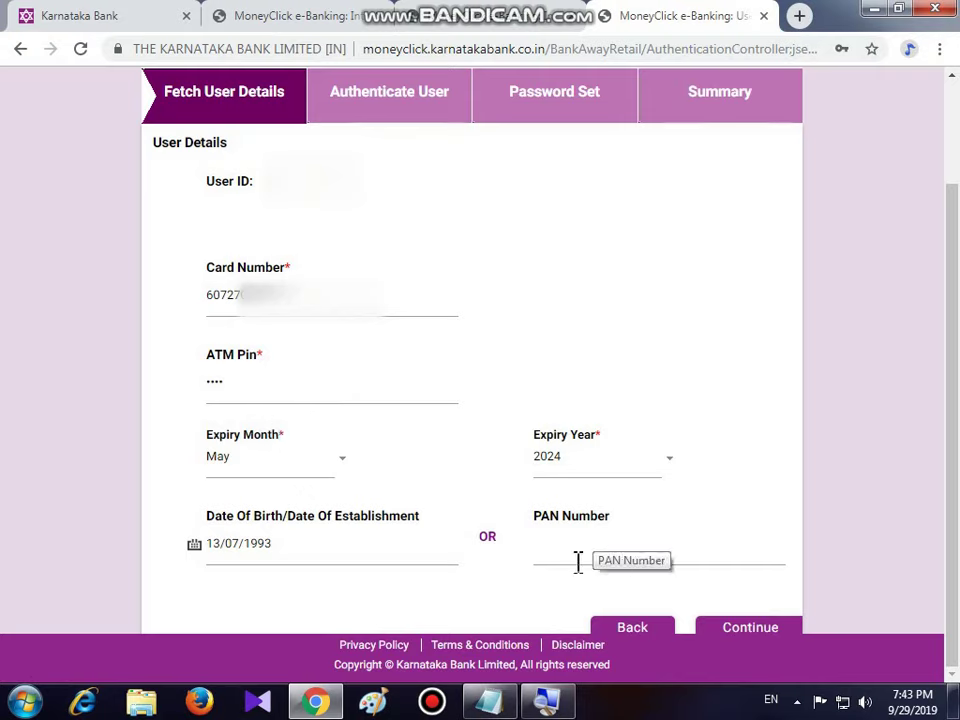
left_click(751, 629)
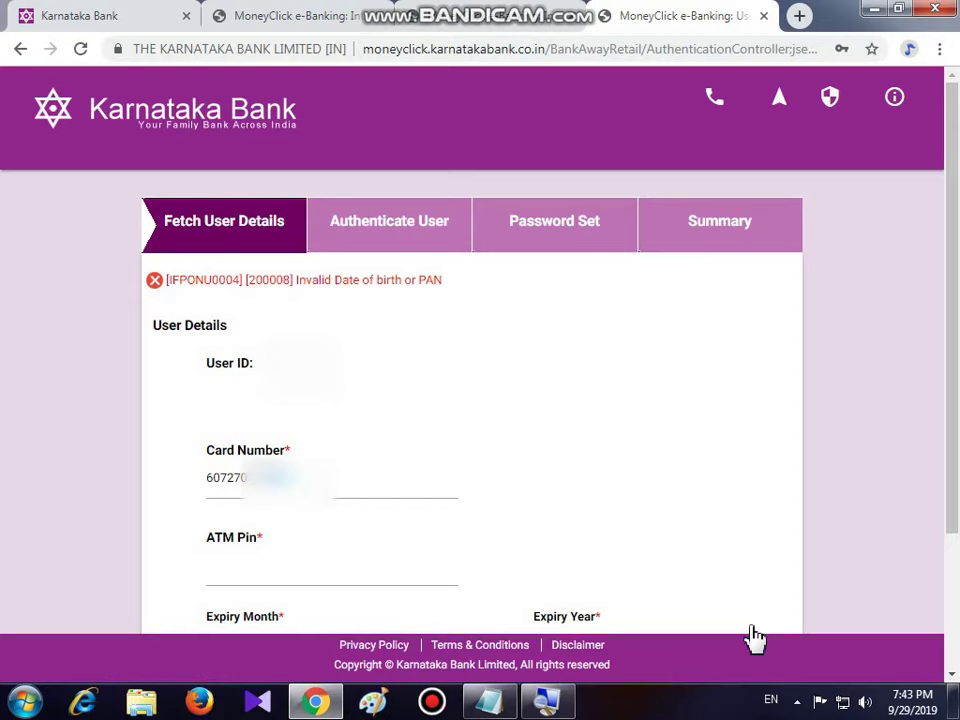
- Change the birth year to 1994, re-enter the ATM PIN and resubmit the card details
left_click(953, 676)
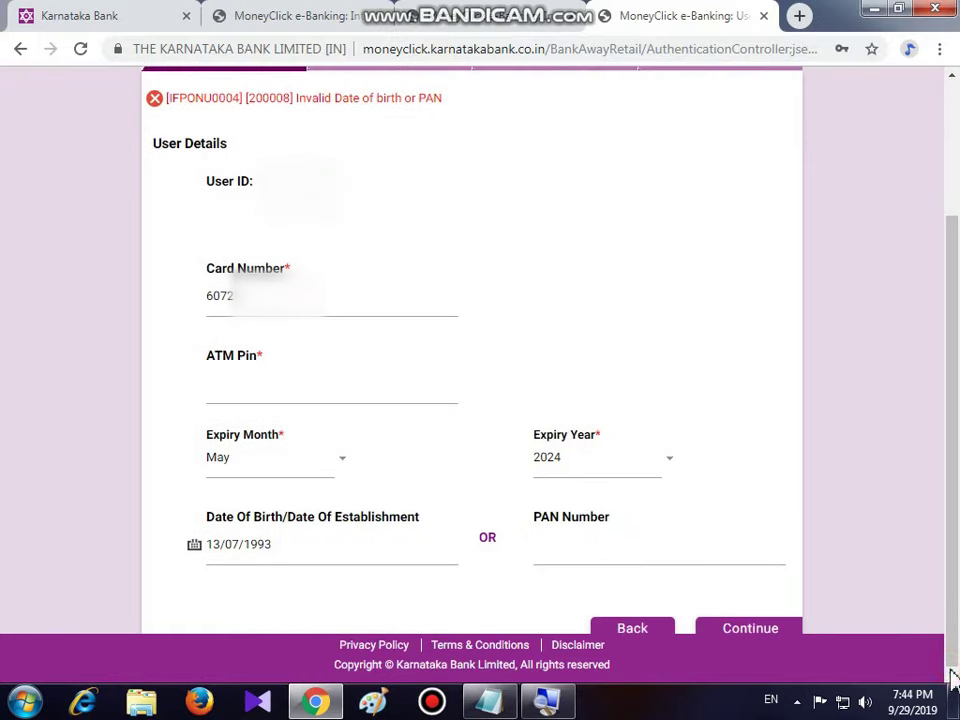
left_click(283, 549)
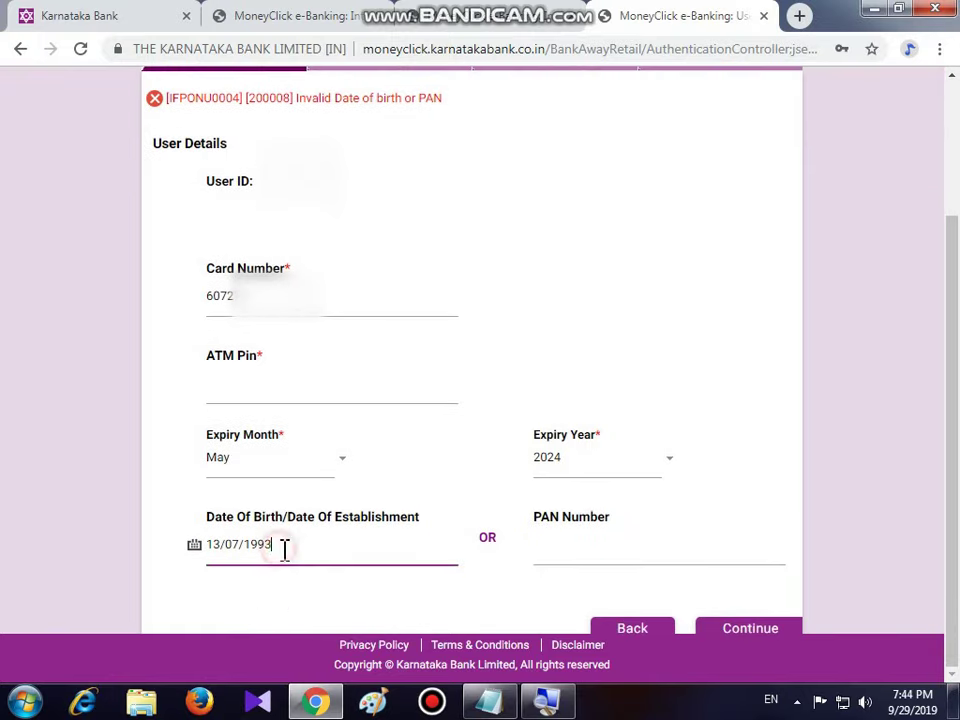
key("BackSpace")
left_click(213, 388)
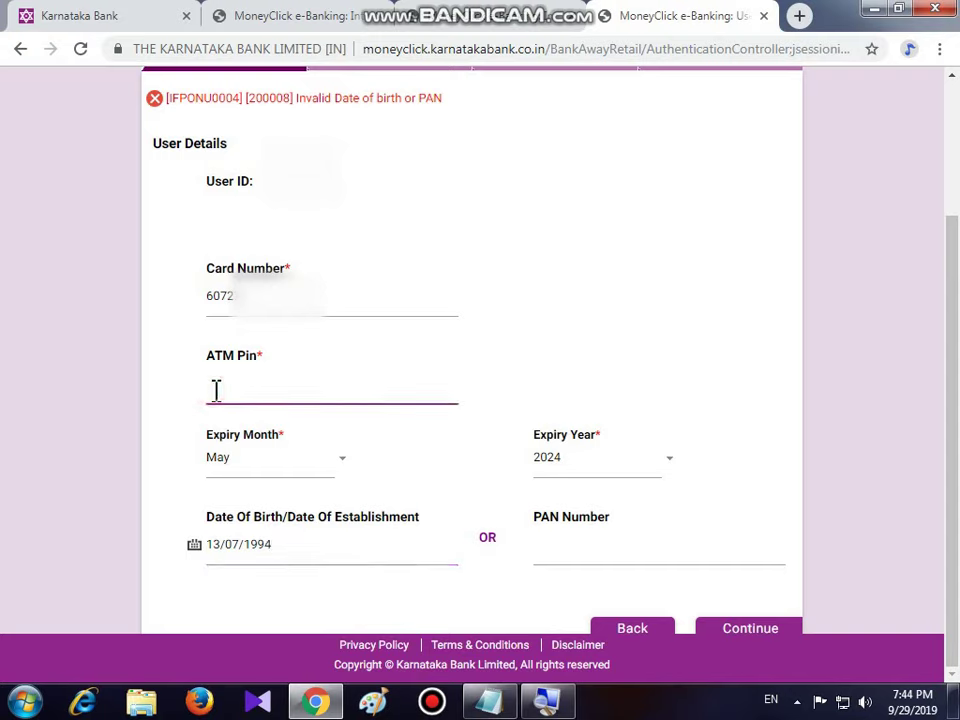
type("11")
left_click(750, 630)
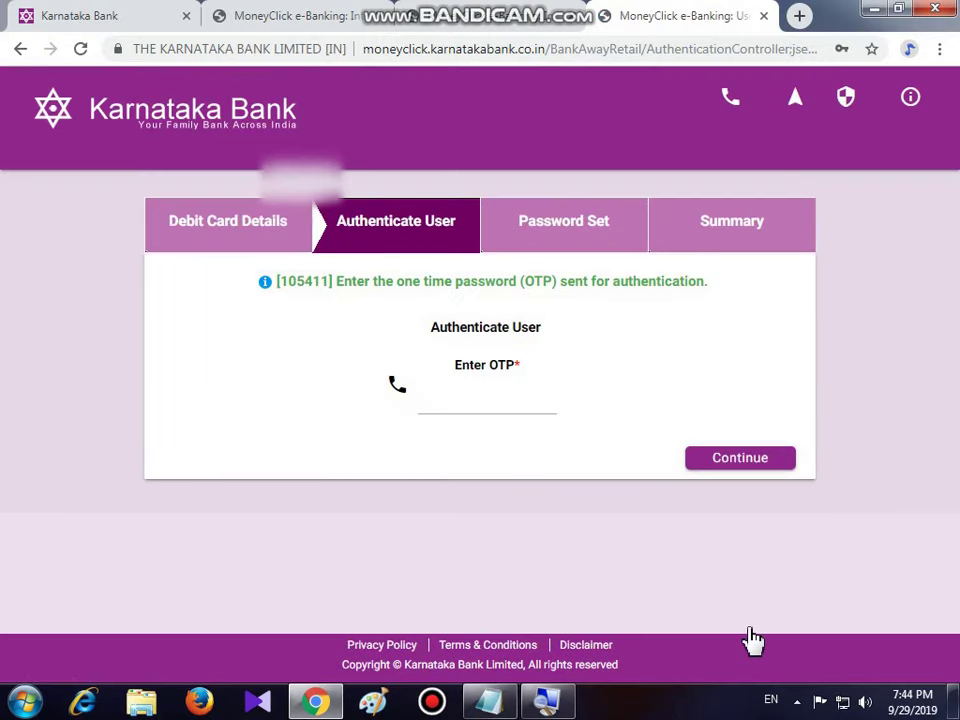
- Enter the SMS one-time password and continue to the Password Set step
left_click(452, 405)
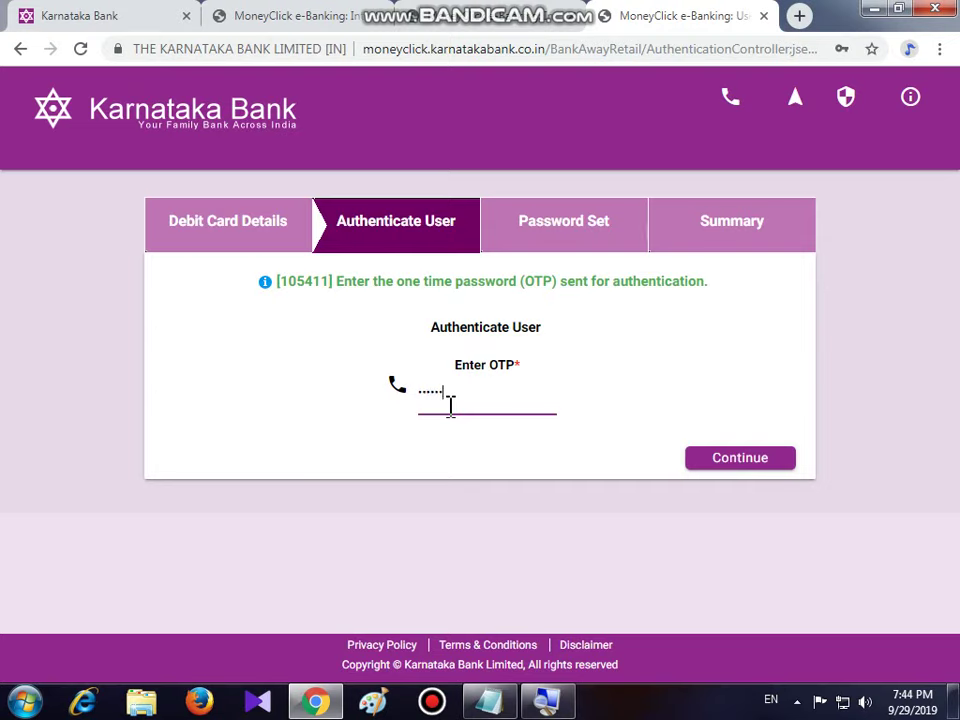
left_click(740, 460)
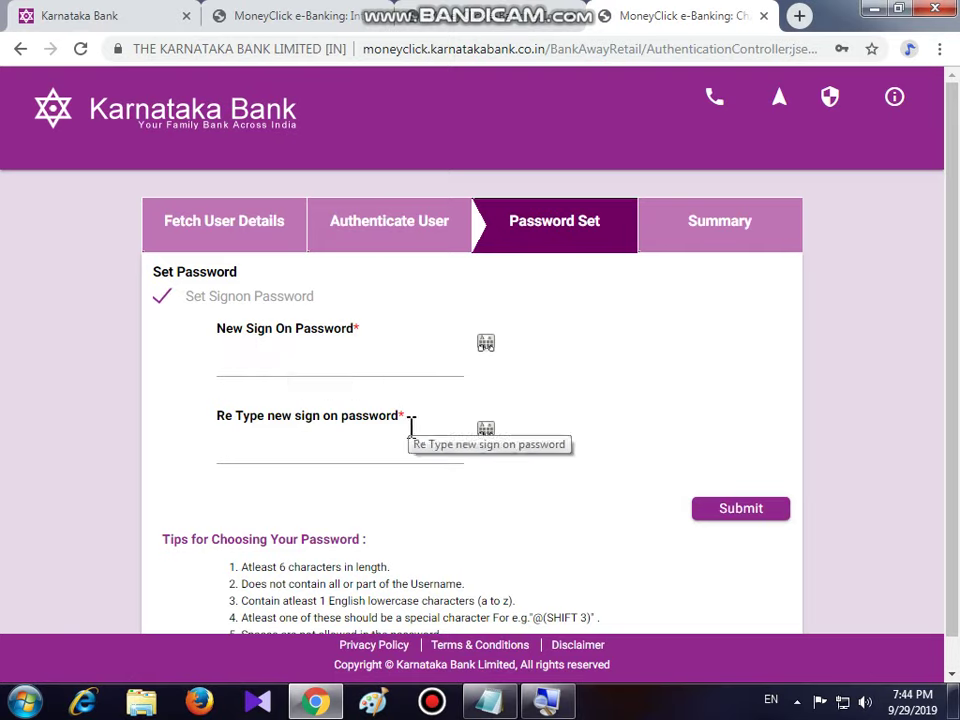
- Enter the new sign-on password, retype it to confirm, and submit to reach the Summary notice
left_click(262, 361)
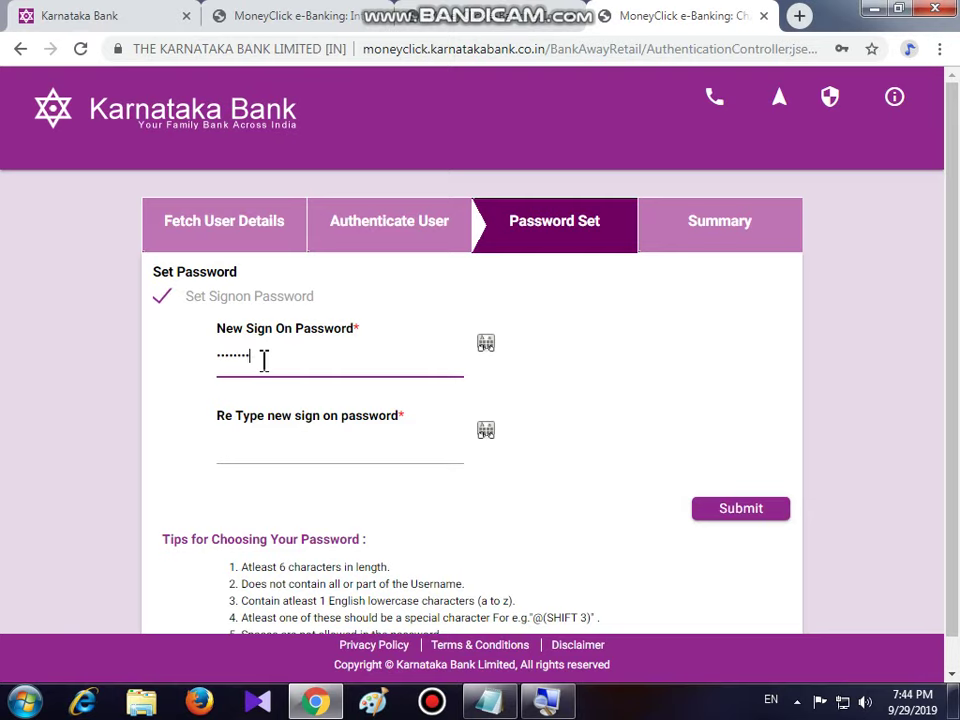
left_click(294, 452)
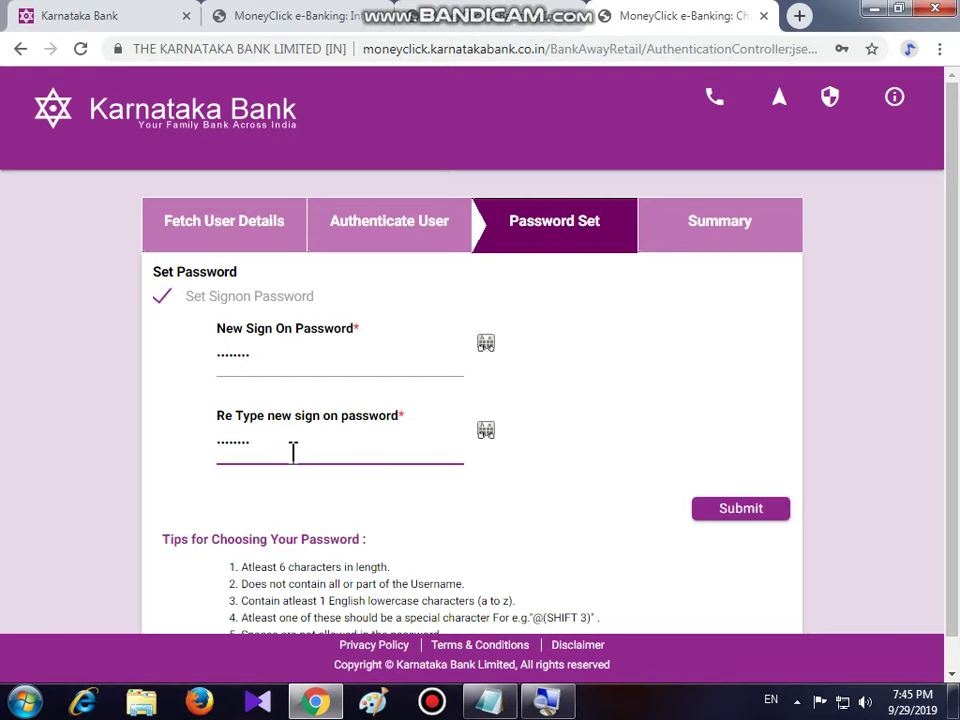
left_click(736, 517)
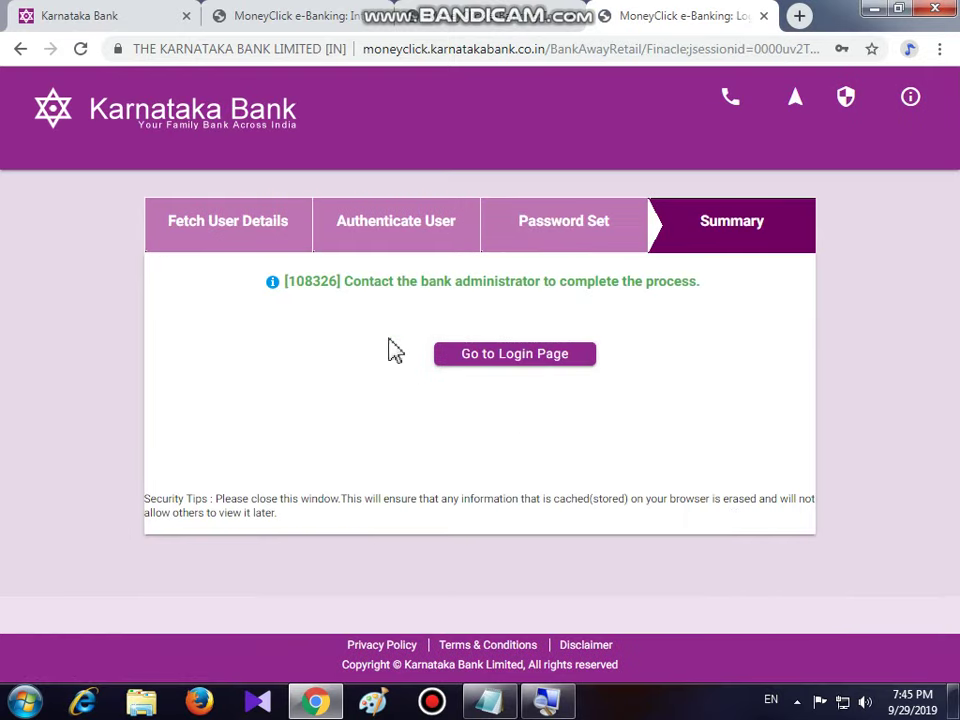
- Read the [108326] administrator notice, return to the MoneyClick login page, and minimise the browser
left_click_drag(345, 281, 710, 288)
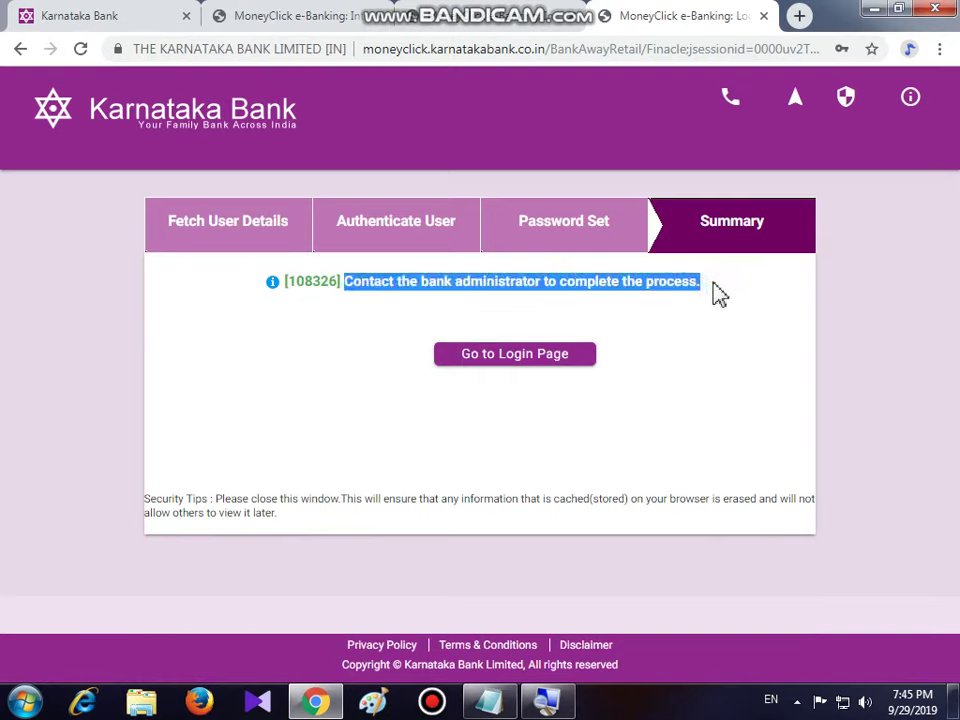
left_click(714, 293)
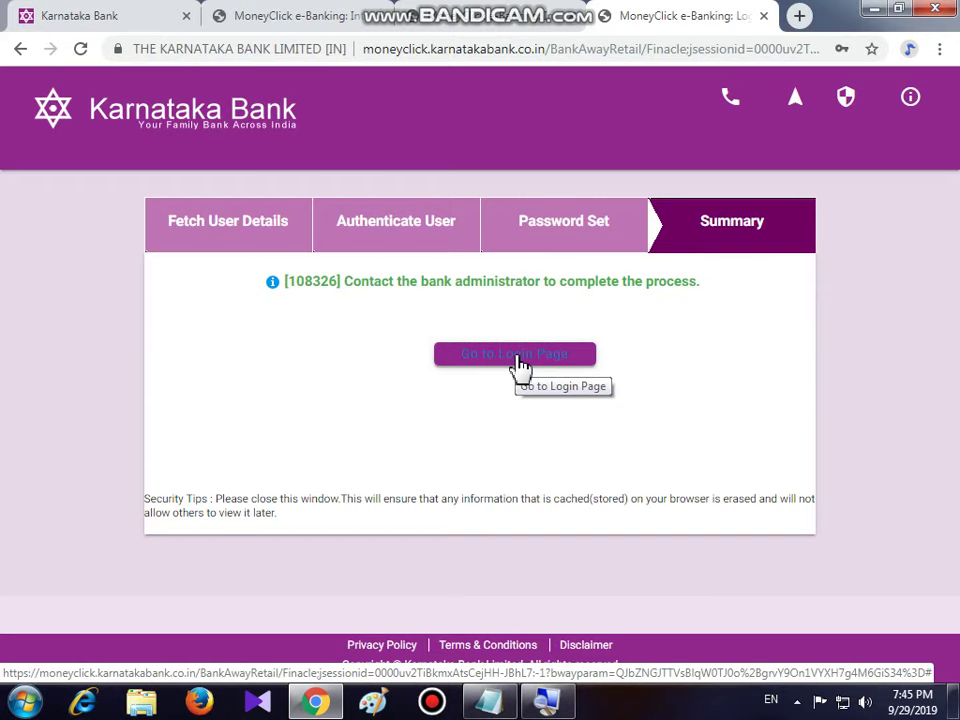
left_click(518, 362)
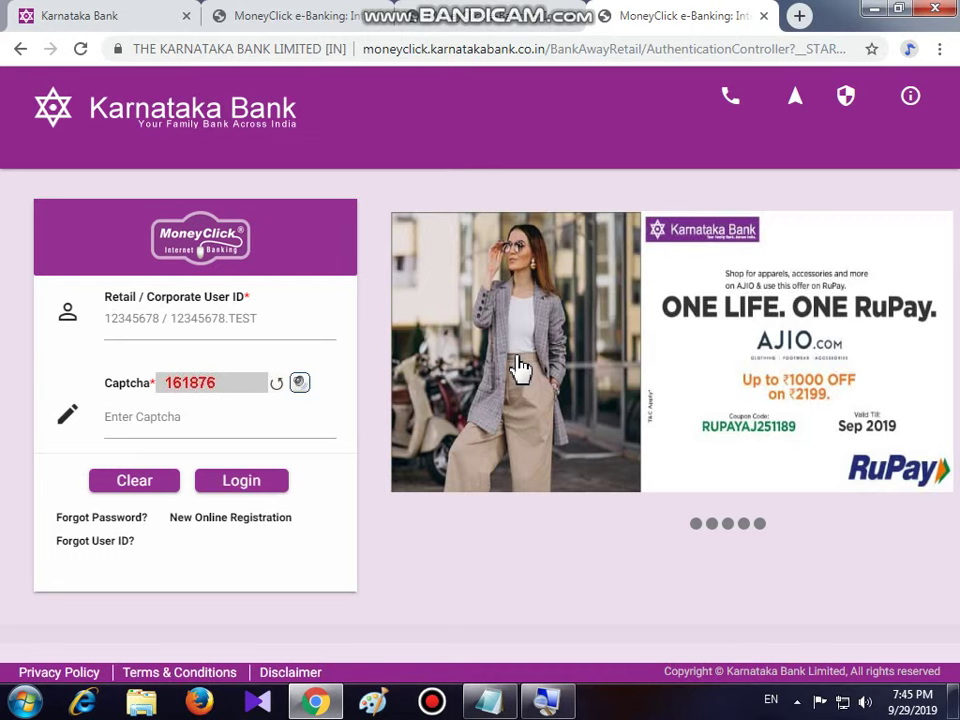
left_click(877, 14)
- Restore Notepad and scroll to the 'Plz Like & Subscribe' closing note, briefly highlighting part of it
left_click(478, 663)
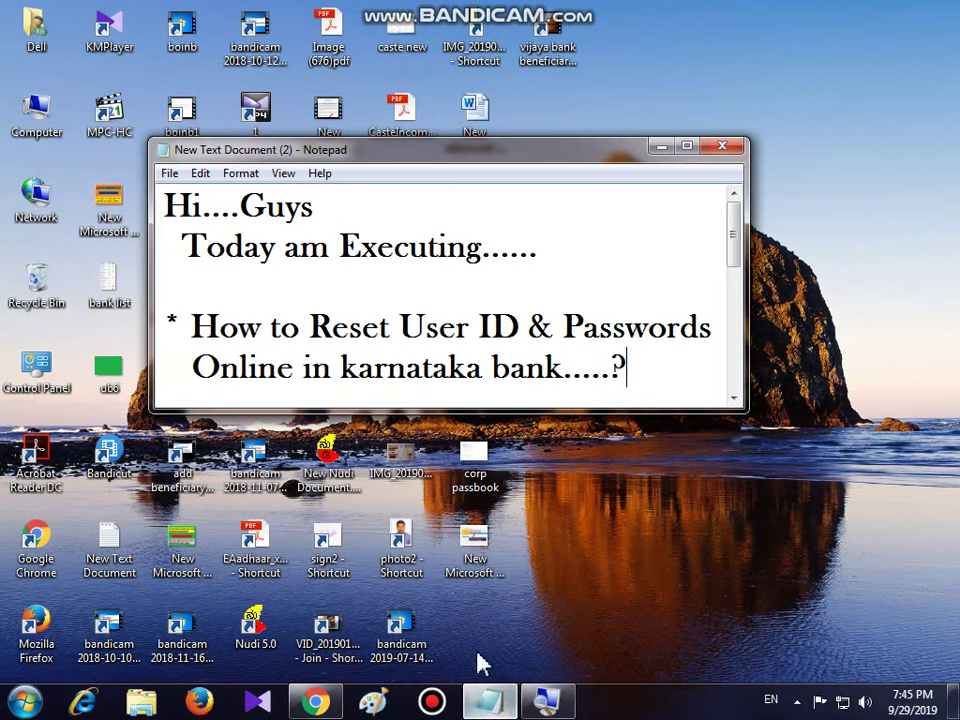
scroll(369, 422, "down", 4)
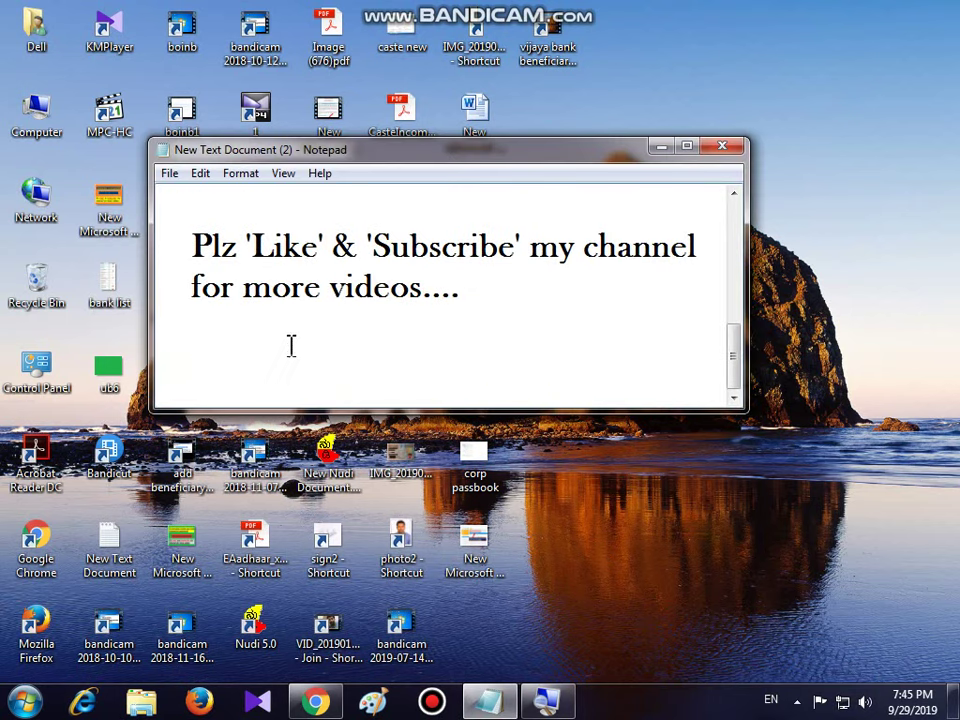
left_click_drag(248, 244, 515, 253)
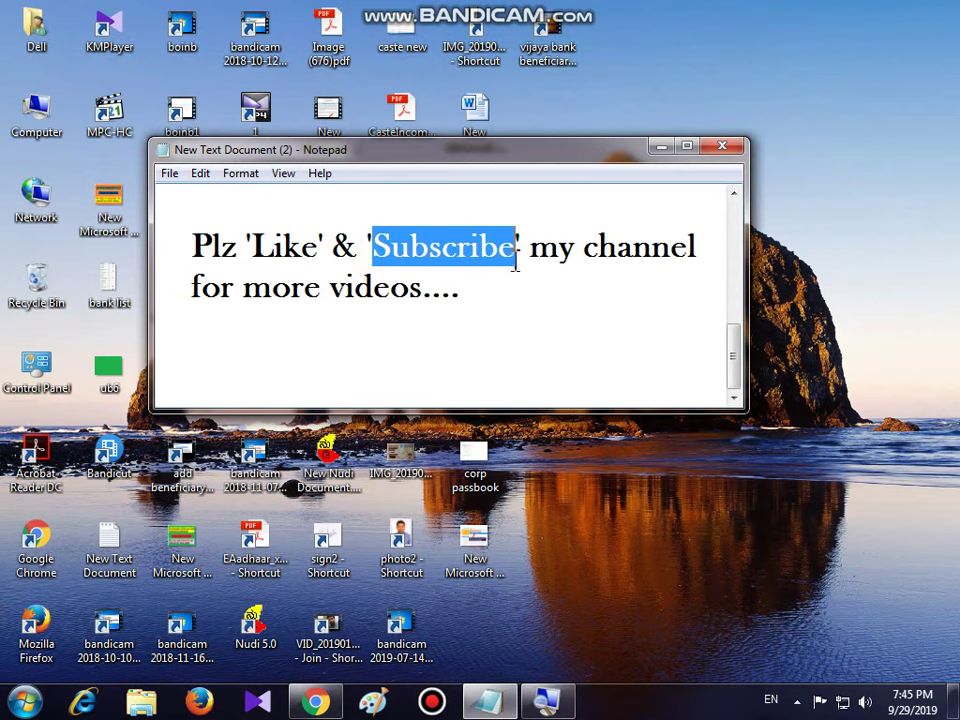
left_click(478, 293)
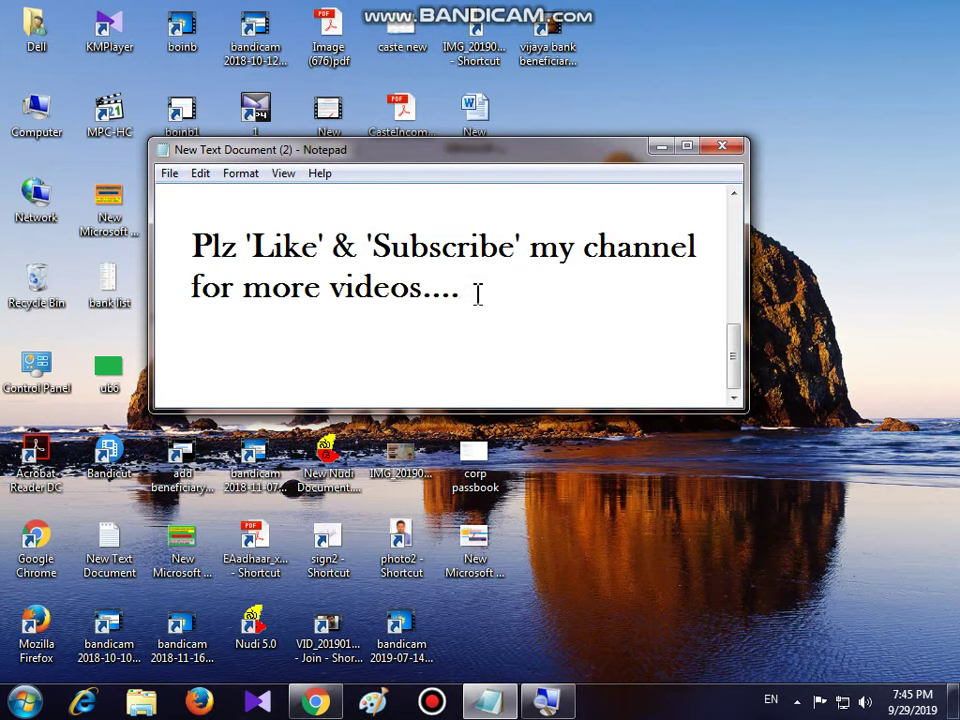